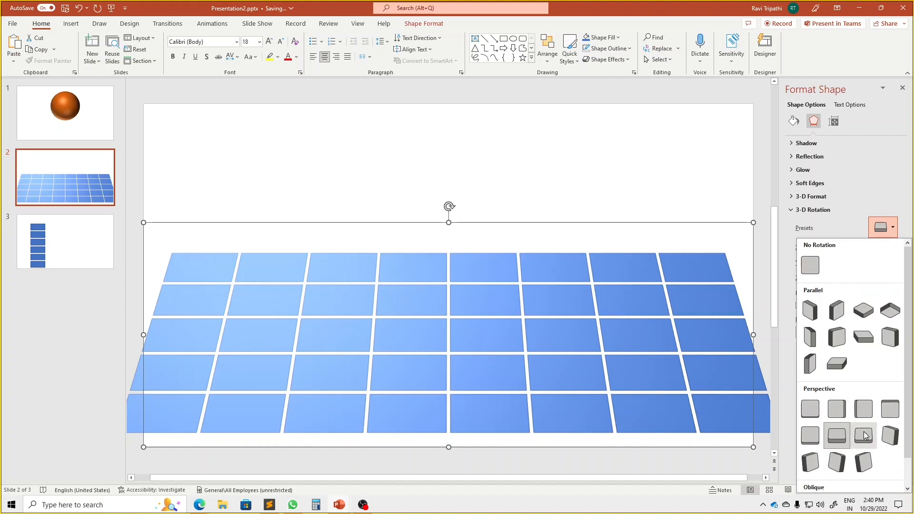
Apply the Perspective: Relaxed 3-D rotation preset to the selected blue tile grid on slide 2
click(864, 434)
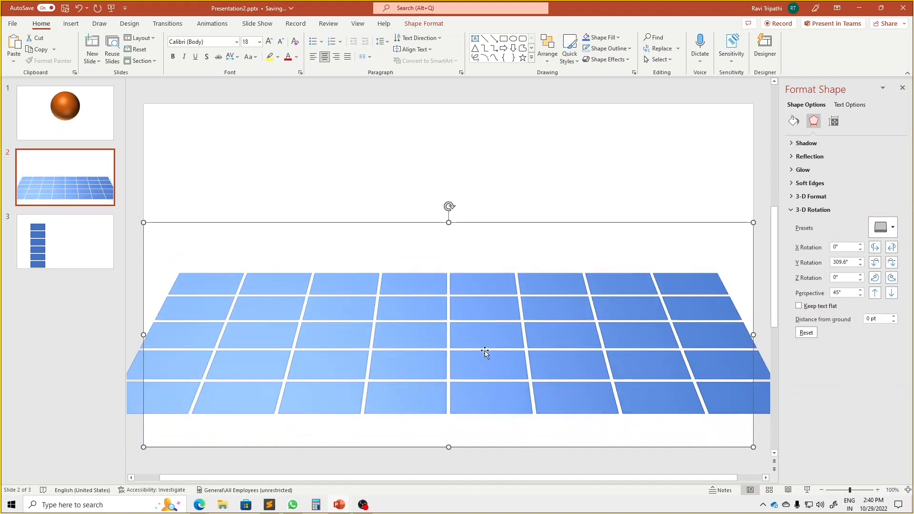
ctrl+scroll(485, 349, down, 2)
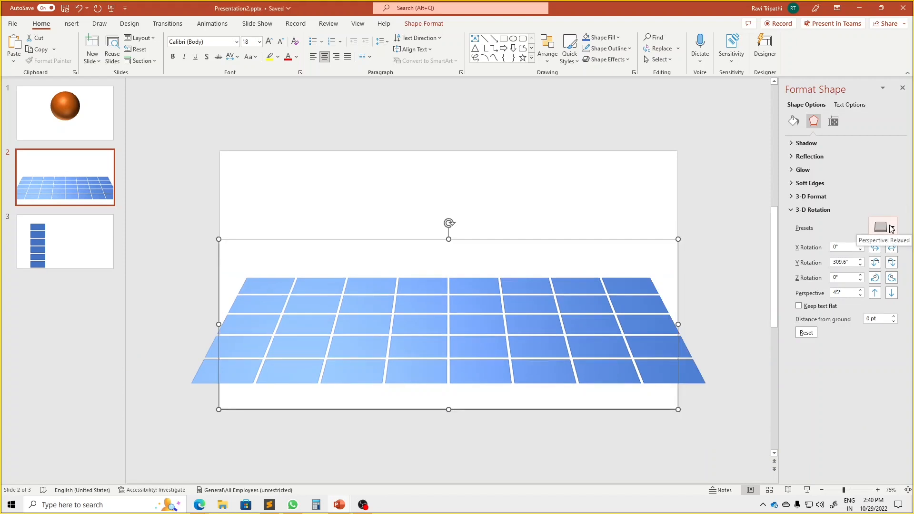
click(891, 228)
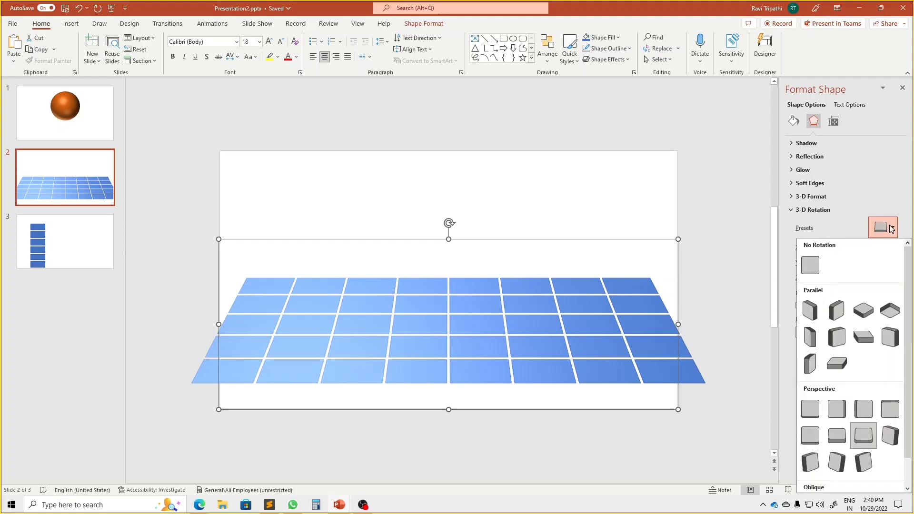
click(892, 228)
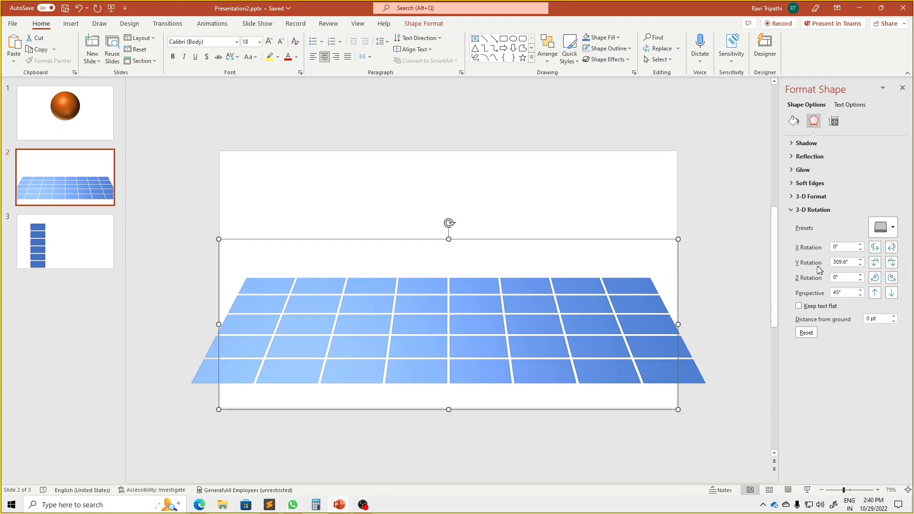
Try turning the tile grid stepwise about its X, Y and Z axes with 3-D rotation
click(879, 247)
click(879, 248)
click(879, 248)
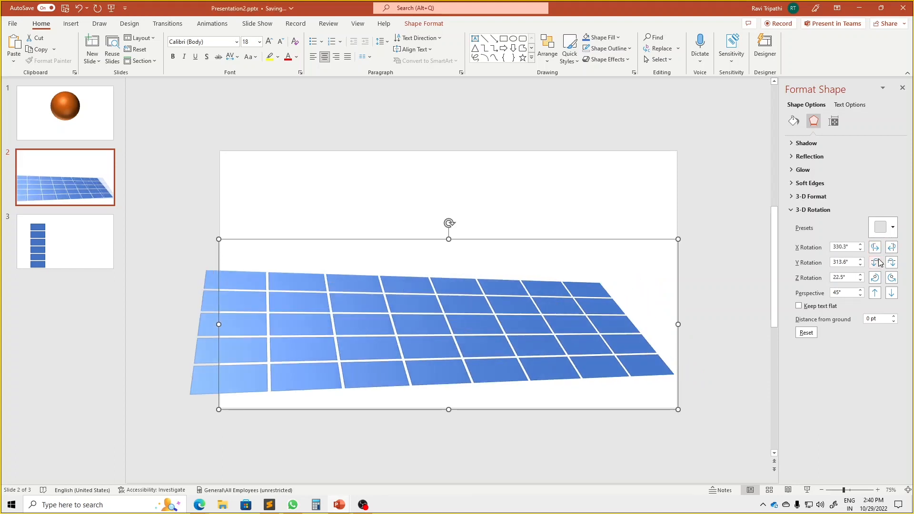
click(877, 264)
click(877, 264)
click(876, 263)
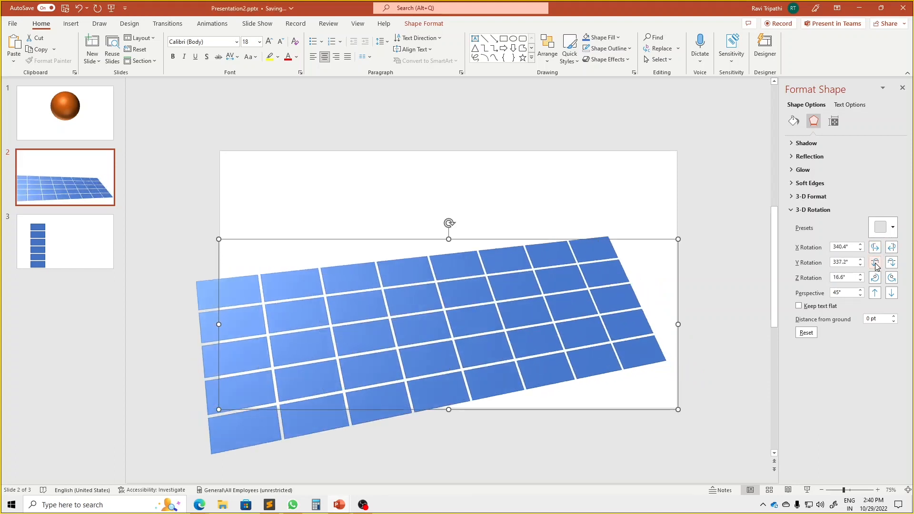
click(876, 264)
click(876, 279)
click(876, 279)
click(877, 279)
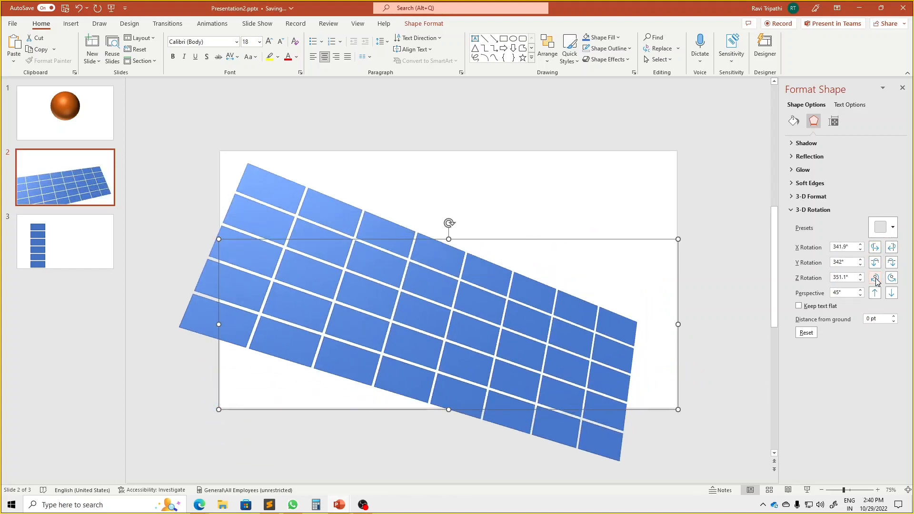
Undo the trial X, Y and Z rotations of the tile grid
key(ctrl+z)
key(ctrl+z)
key(ctrl+z)
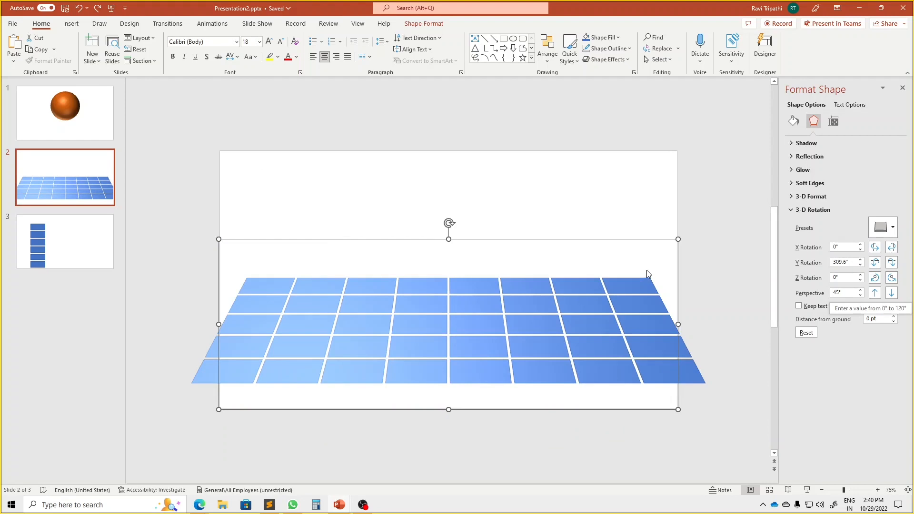
Widen the tile grid's 3-D perspective step by step up to 120°
click(877, 293)
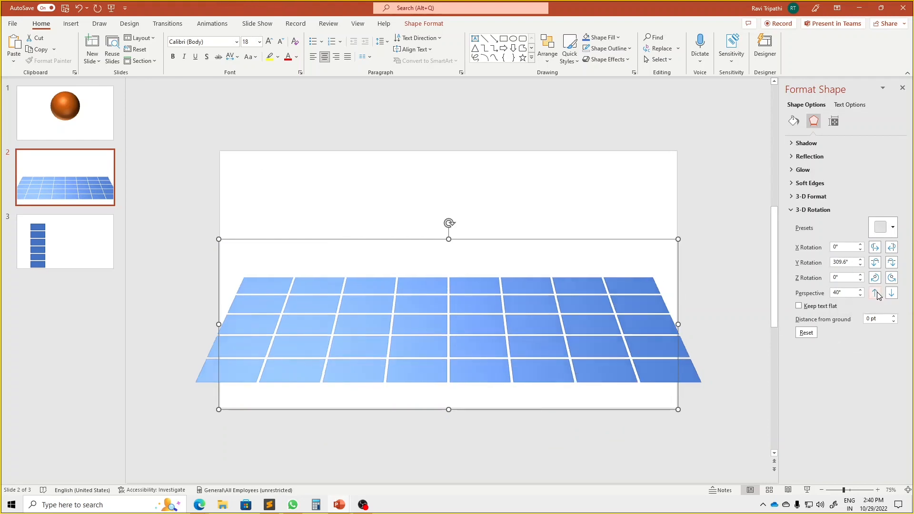
click(891, 294)
click(891, 294)
click(892, 293)
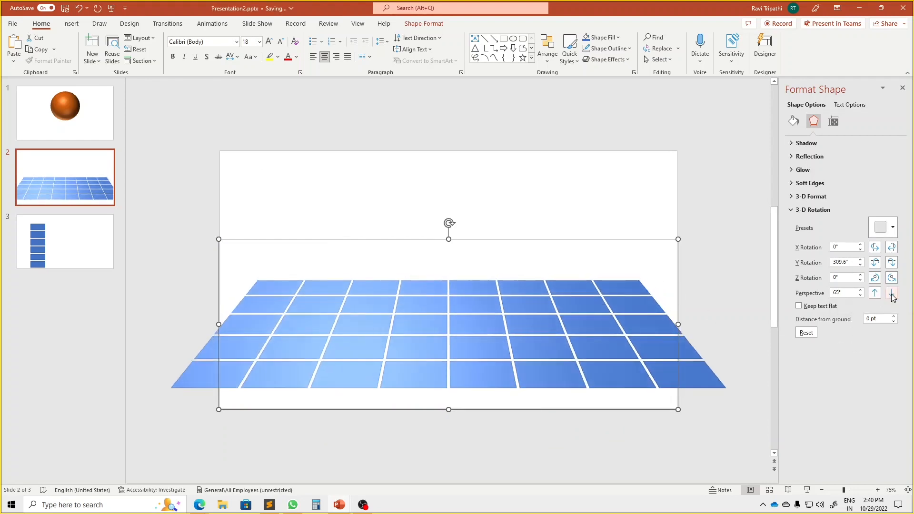
click(891, 294)
click(891, 294)
click(891, 294)
click(891, 294)
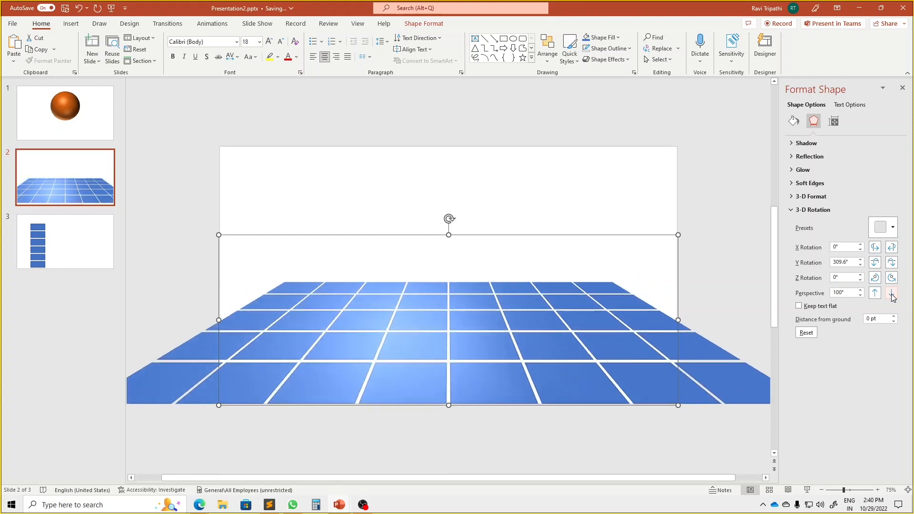
click(891, 294)
click(891, 294)
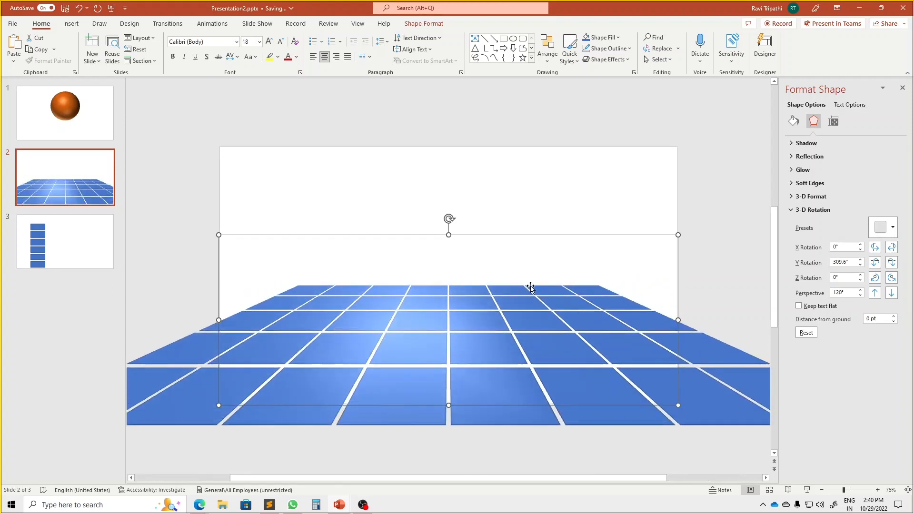
scroll(533, 281, down, 3)
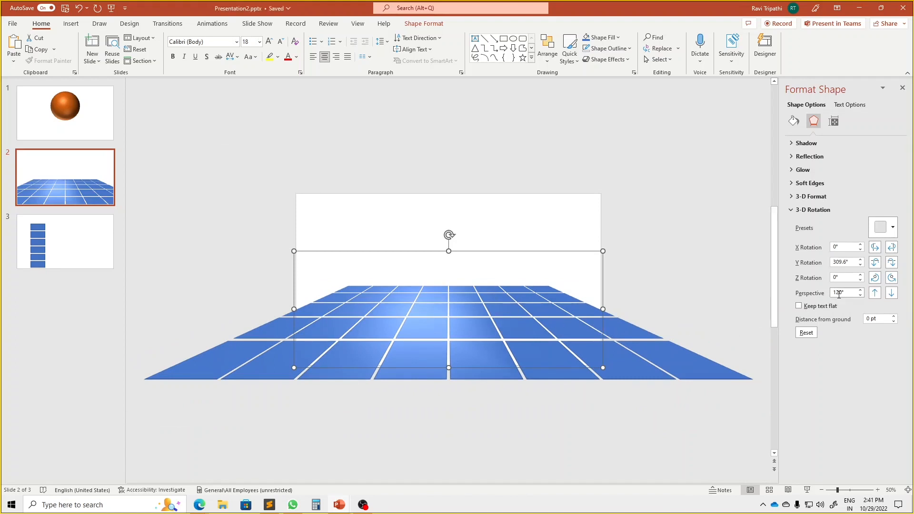
Try narrowing the tile grid's 3-D perspective step by step down to 0°, and start raising it again
click(876, 295)
click(876, 295)
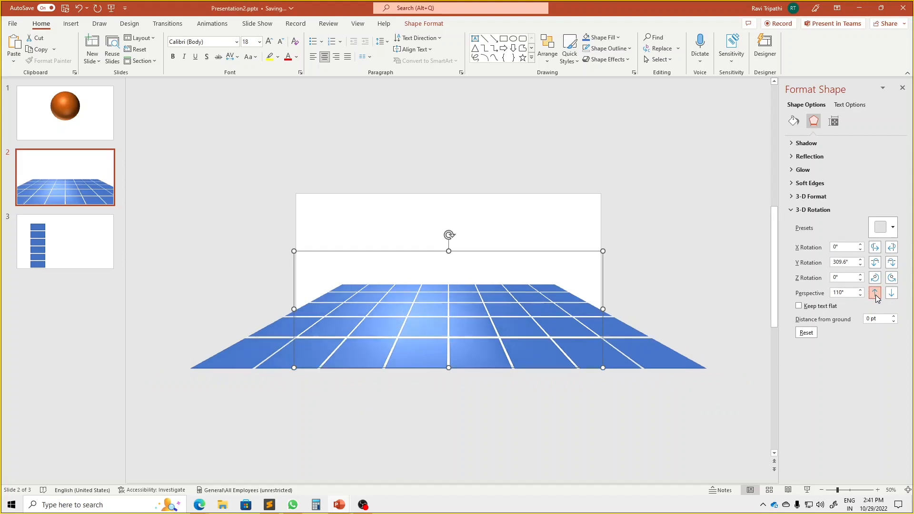
click(876, 295)
click(875, 295)
click(876, 296)
click(876, 295)
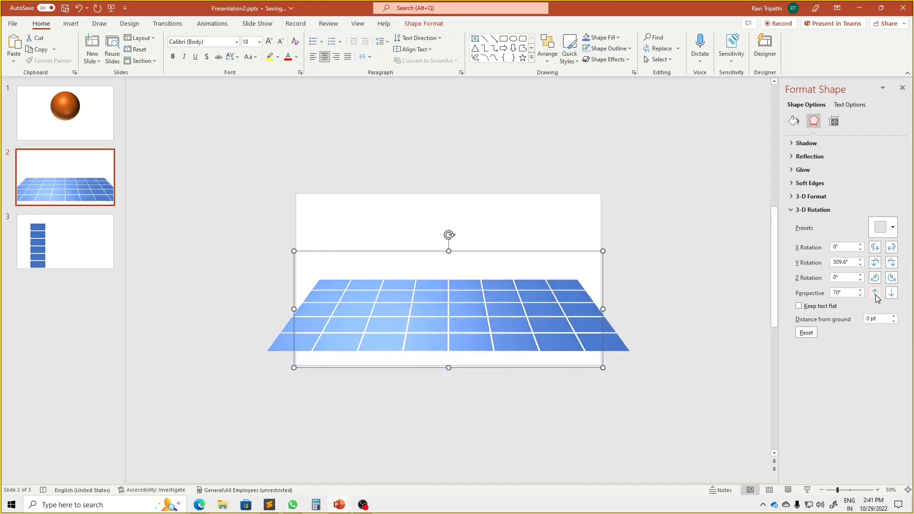
click(876, 295)
click(876, 295)
click(875, 295)
click(876, 295)
click(876, 295)
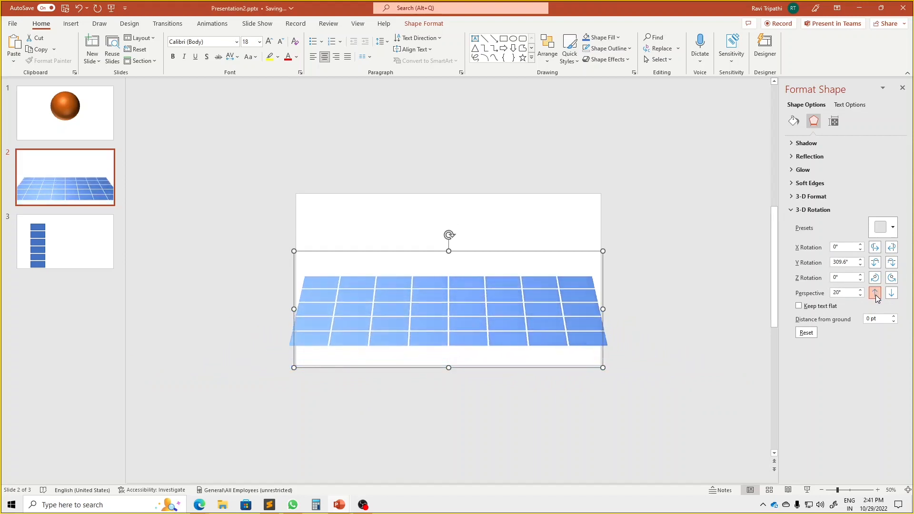
click(876, 295)
click(876, 296)
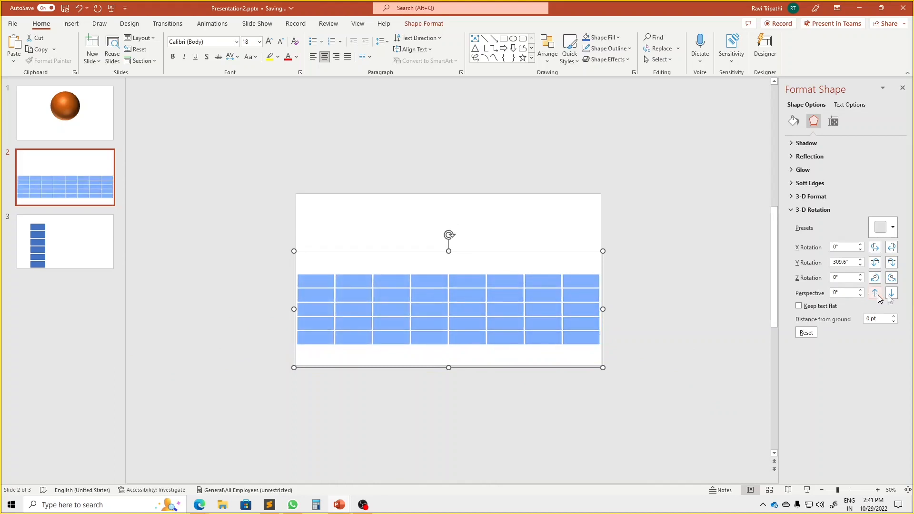
click(893, 296)
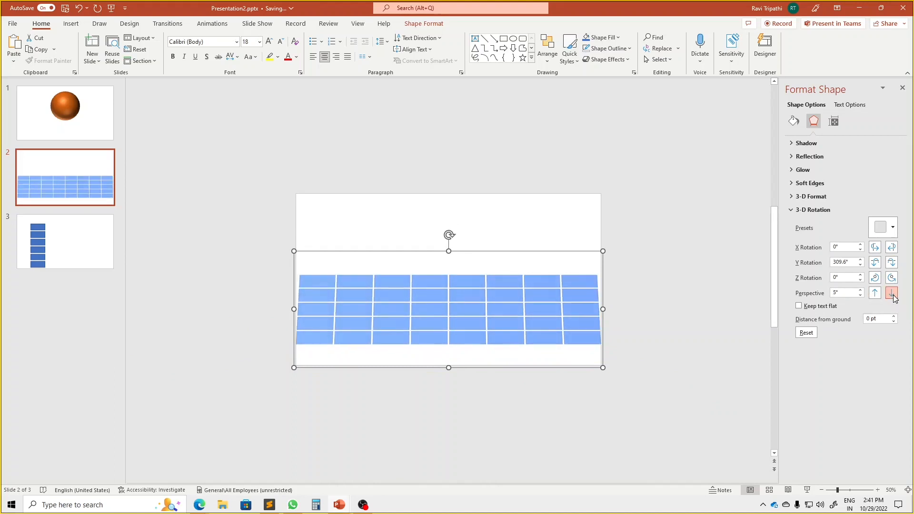
click(893, 296)
click(893, 295)
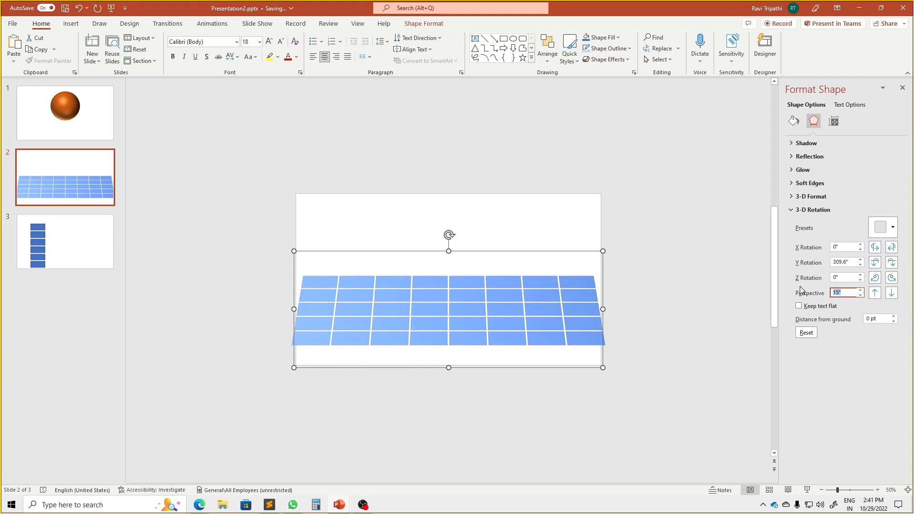
Set the tile grid's perspective to 120° and review its 3-D rotation settings
text(120)
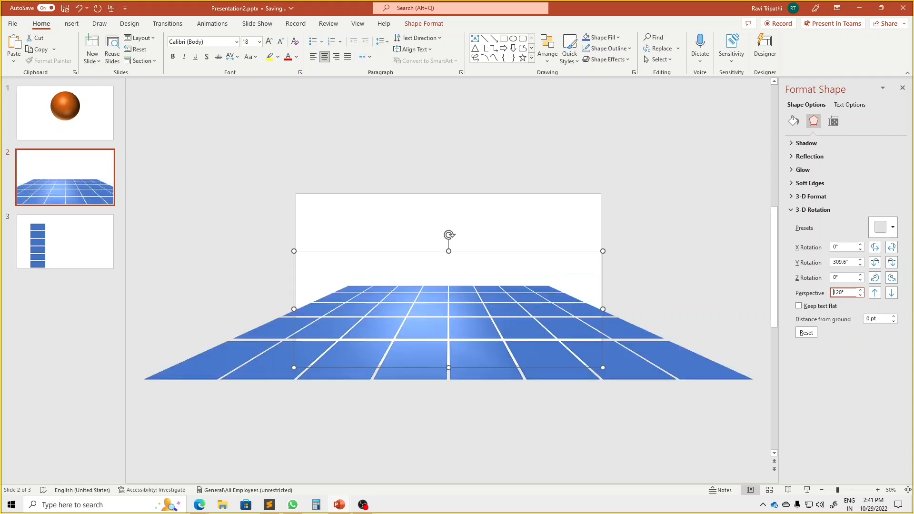
click(688, 287)
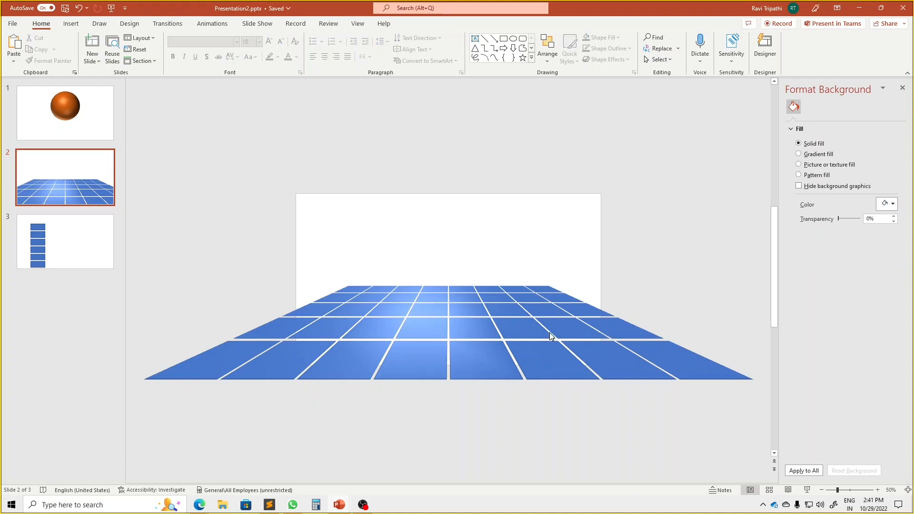
click(524, 338)
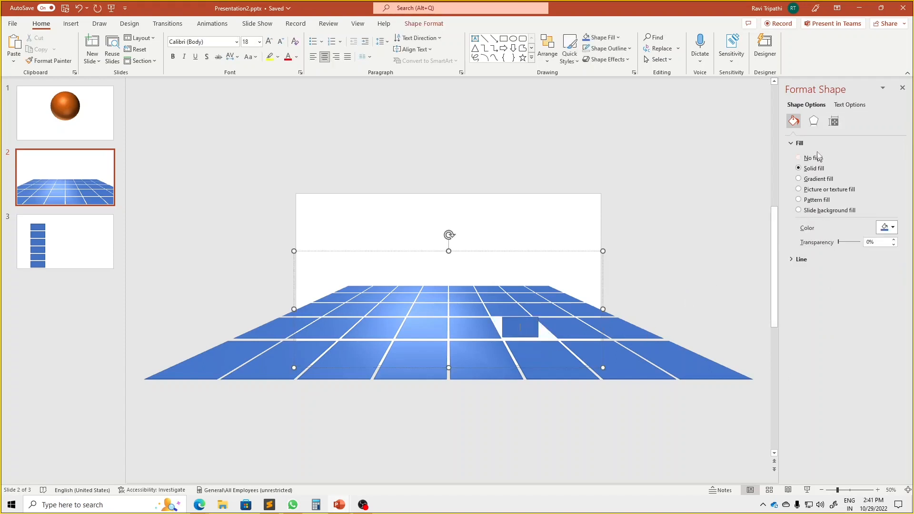
click(813, 121)
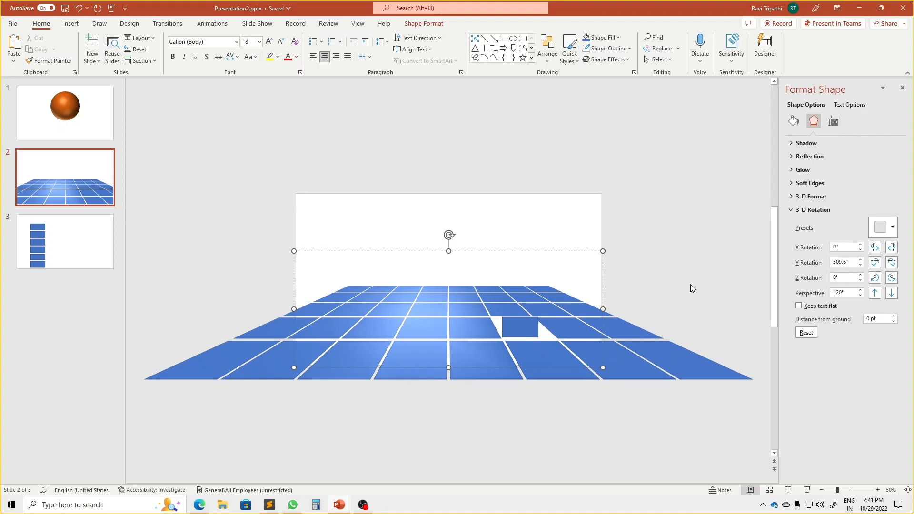
click(620, 294)
Move the whole tile grid up until its front edge meets the lower edge of the slide
click(524, 304)
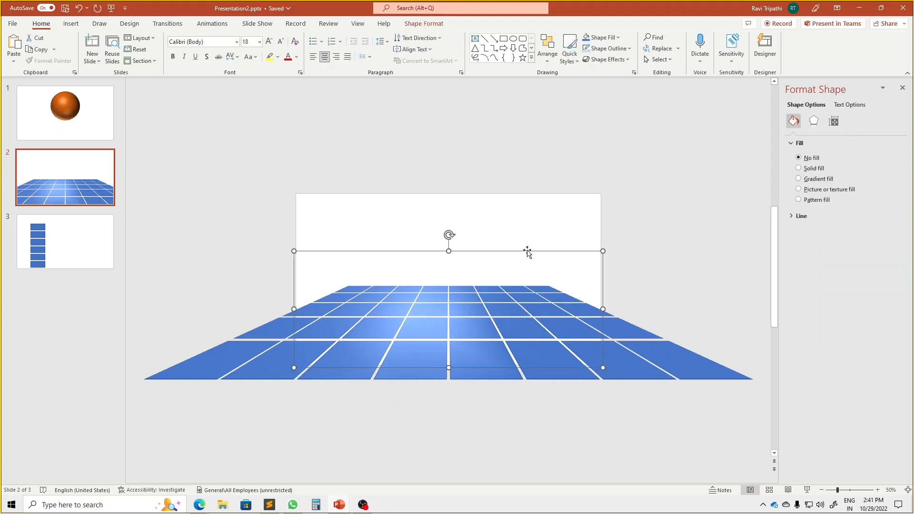
mouse_move(527, 251)
mouse_down()
mouse_move(531, 224)
mouse_move(529, 235)
mouse_up()
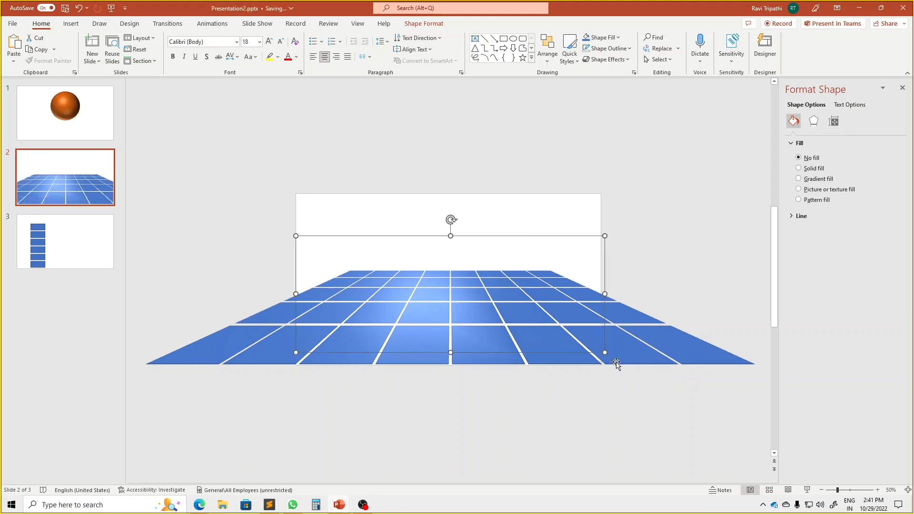
click(630, 390)
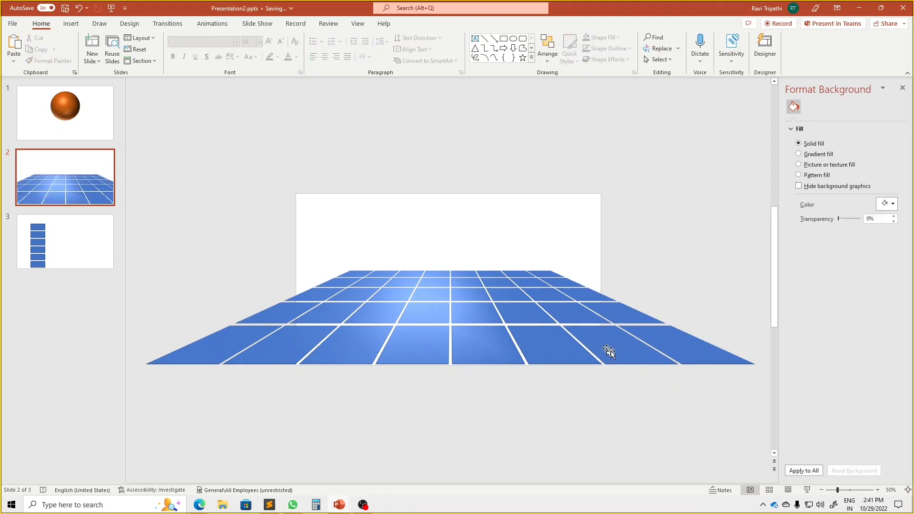
Copy the tile grid and paste it onto the same slide as a picture
click(609, 351)
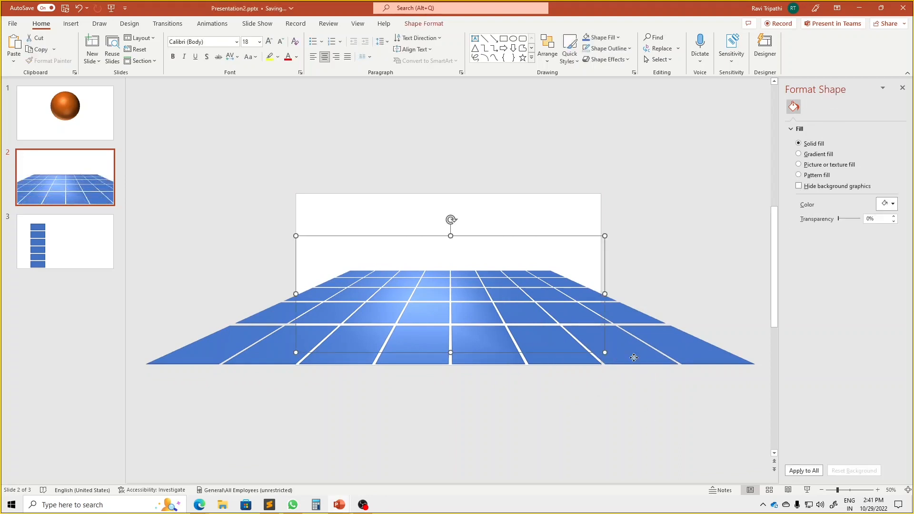
click(437, 24)
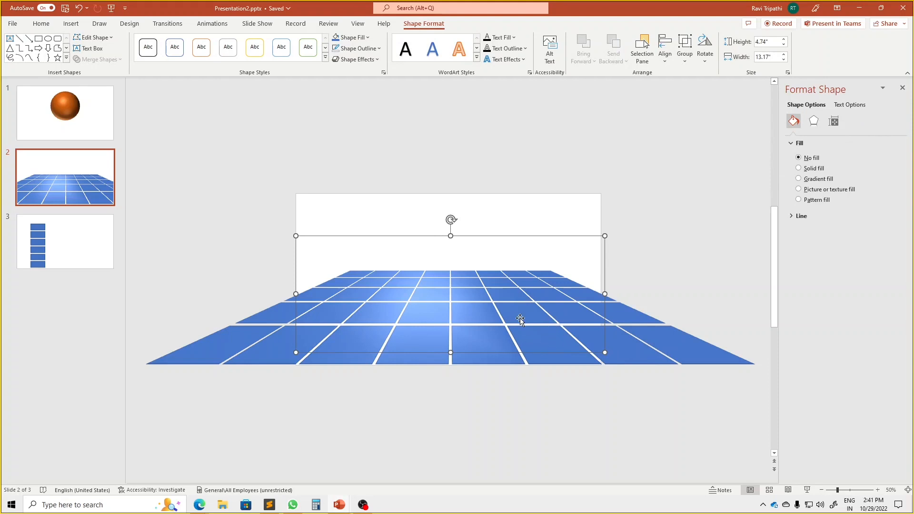
right_click(521, 321)
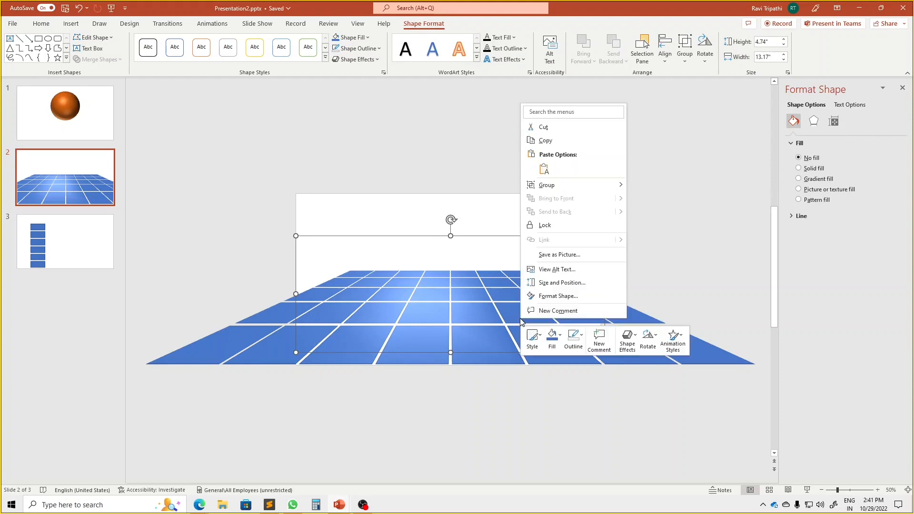
click(565, 143)
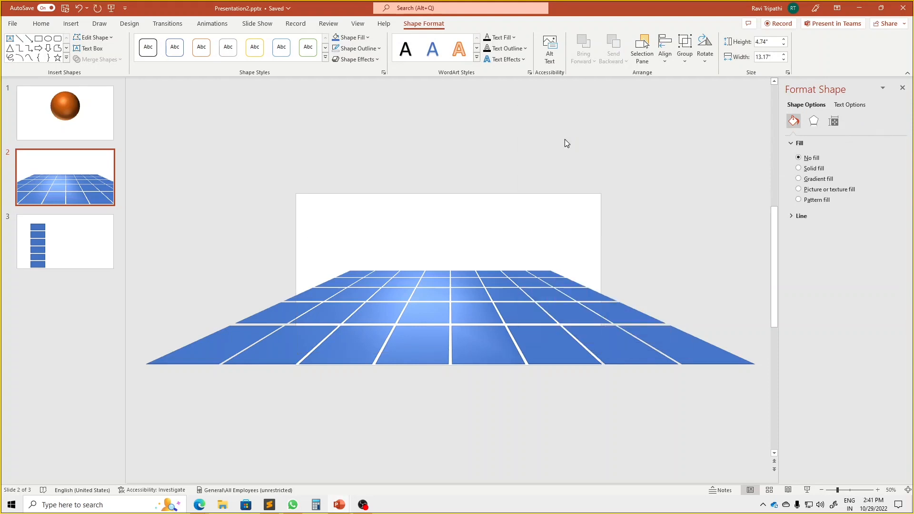
right_click(535, 247)
click(574, 286)
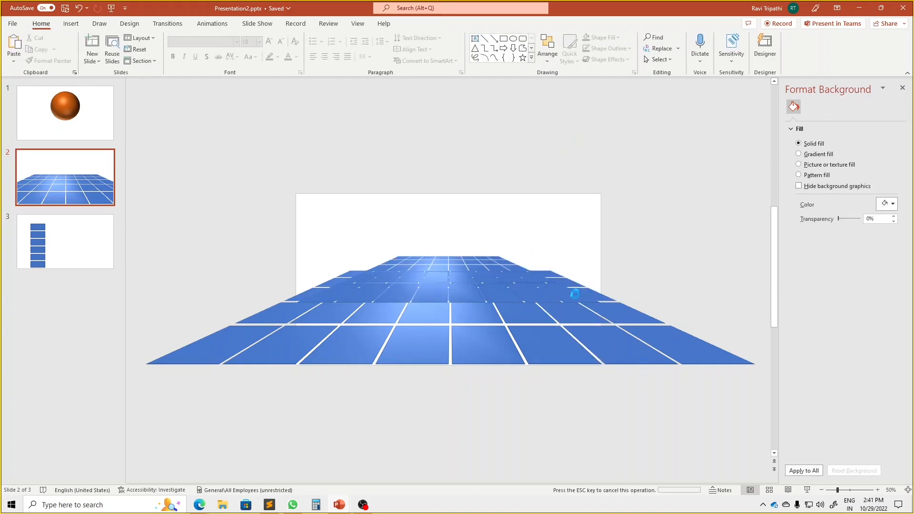
Delete the original 3-D tile grid, keeping only the pasted picture
click(607, 365)
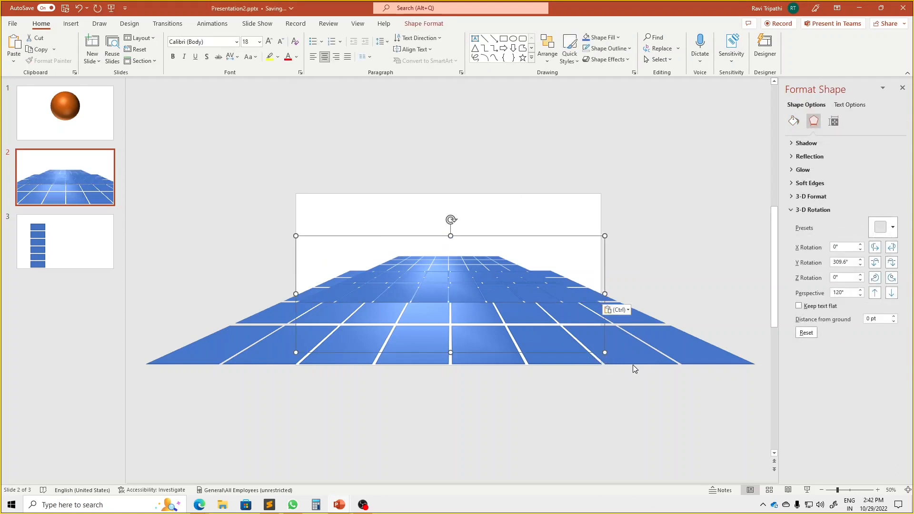
click(633, 365)
click(634, 362)
key(Delete)
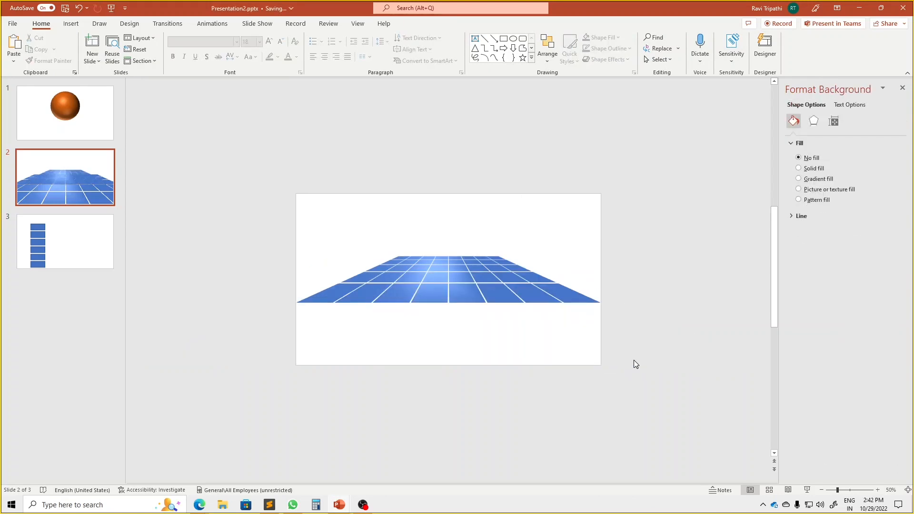
Stretch the grid picture to about 4.58" high, with its front edge on the lower edge of the slide
double_click(479, 295)
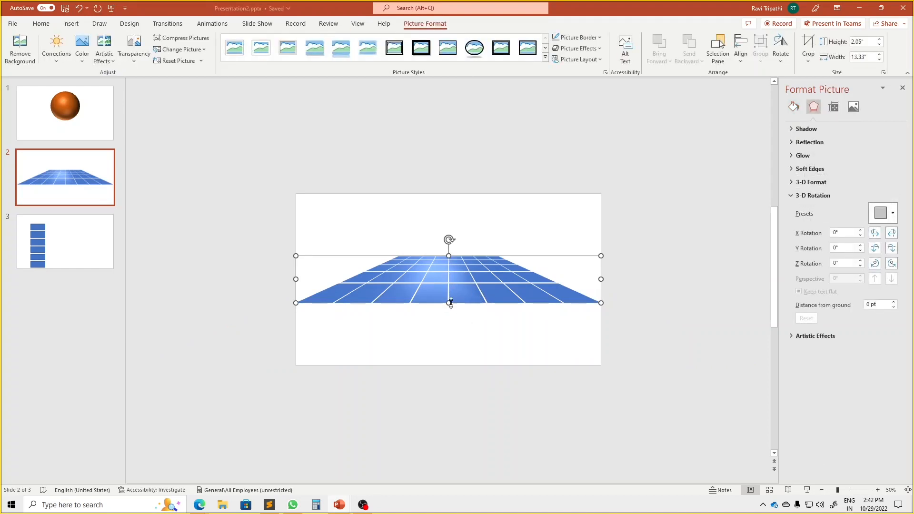
drag(448, 303, 451, 260)
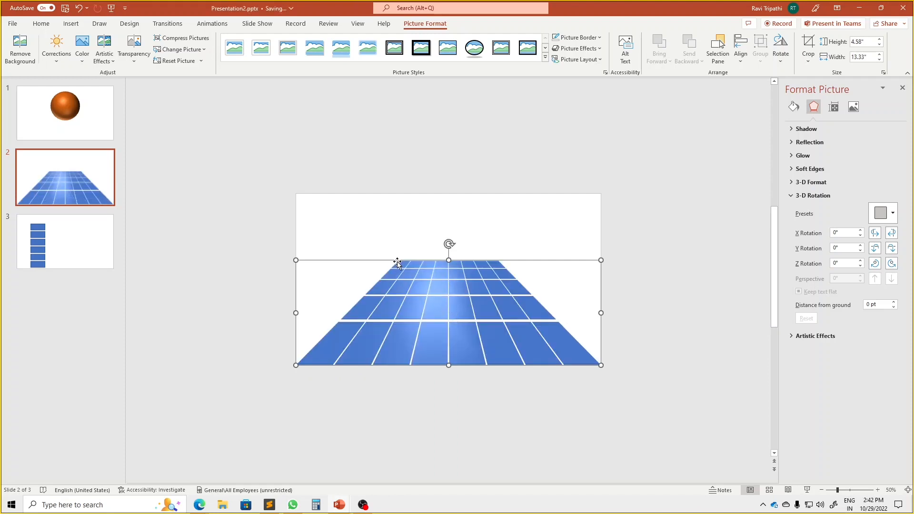
Stretch the grid picture sideways to about 39.32" wide so its far edge spans the full width of the slide
scroll(396, 262, up, 5)
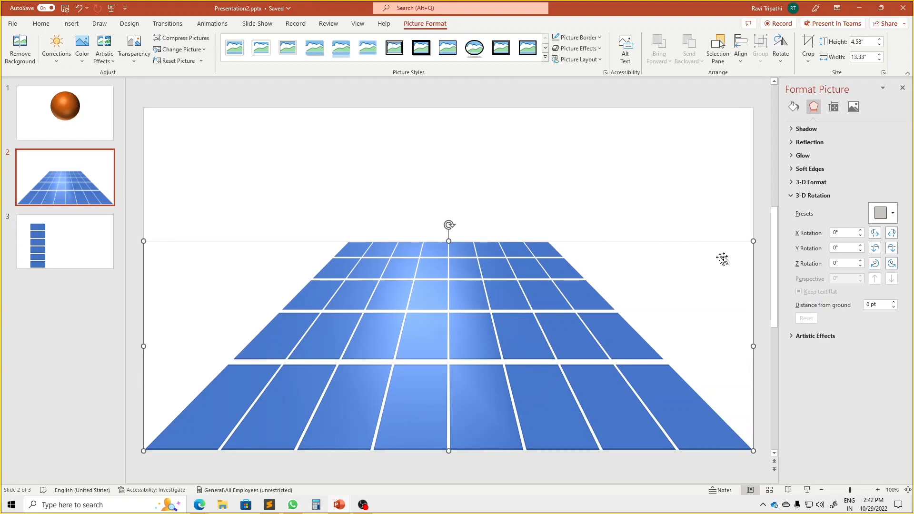
scroll(636, 259, down, 5)
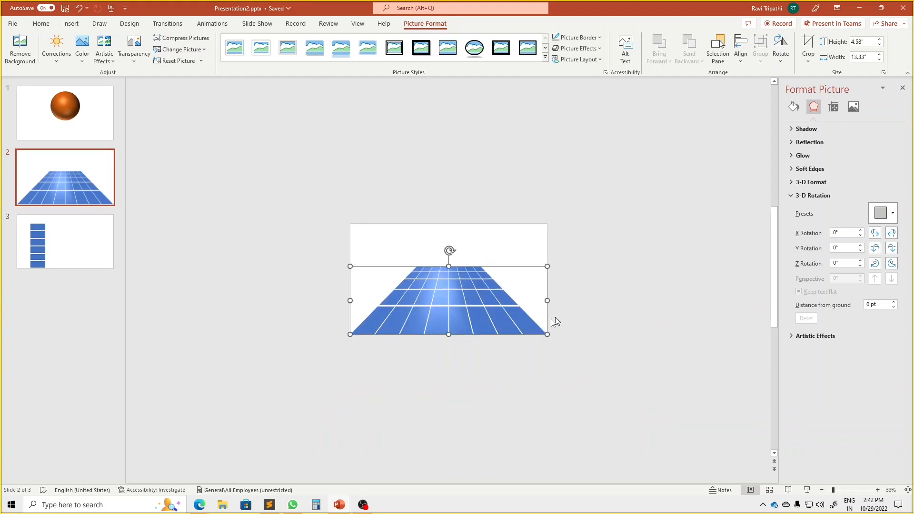
drag(546, 301, 645, 314)
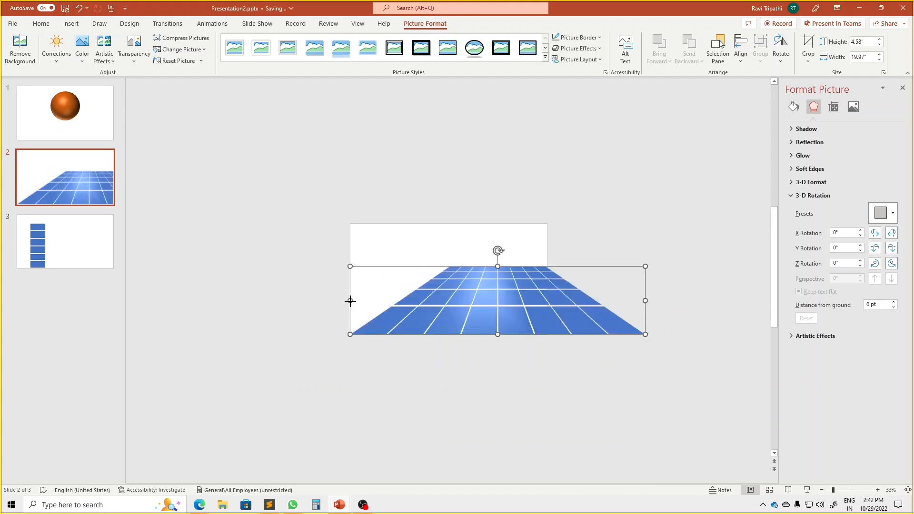
drag(350, 301, 206, 304)
drag(646, 301, 717, 310)
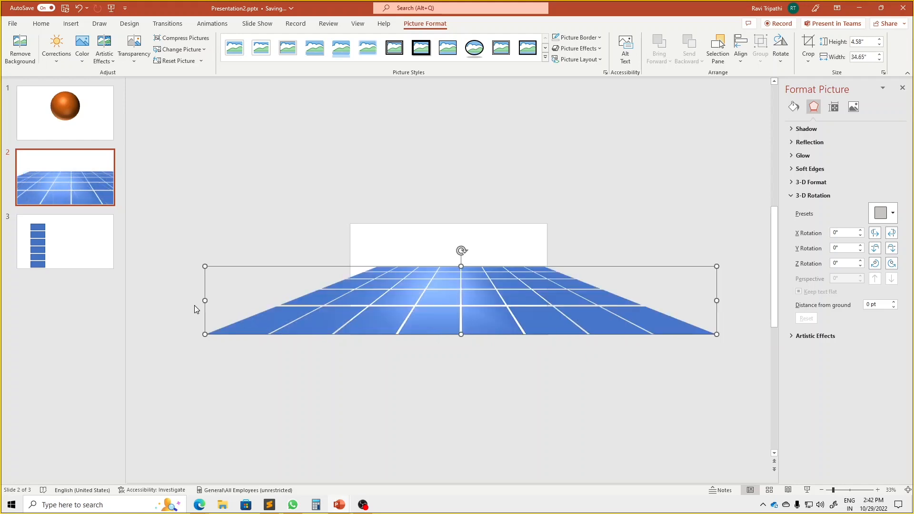
drag(204, 300, 167, 299)
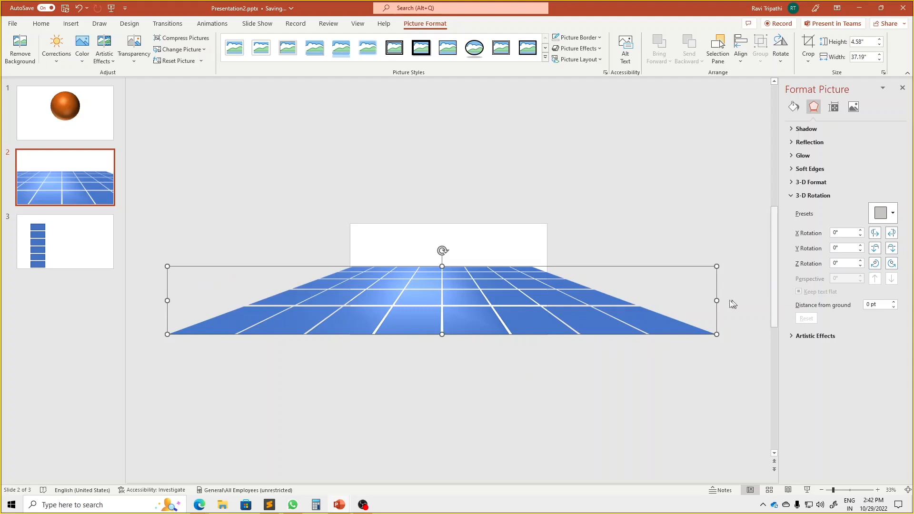
drag(716, 301, 738, 300)
drag(166, 300, 157, 300)
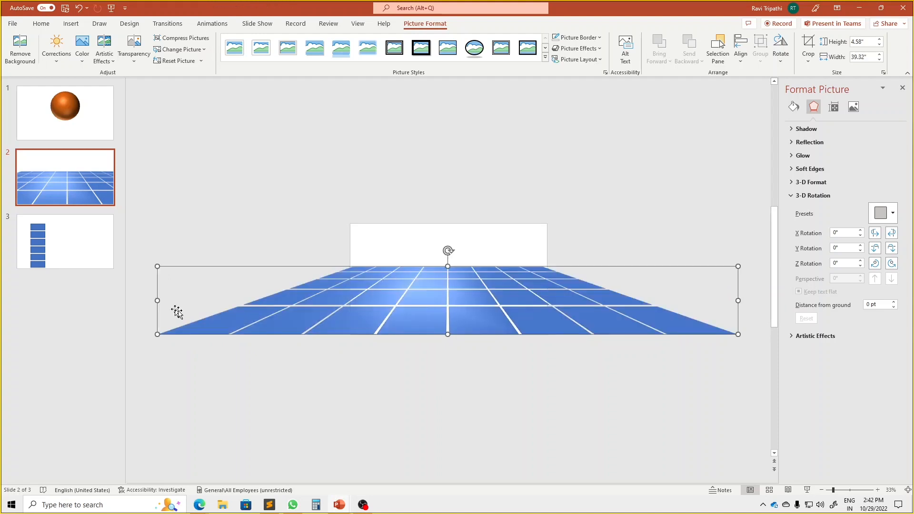
Raise the far edge of the grid picture slightly, making it about 5.08" high
scroll(429, 361, up, 5)
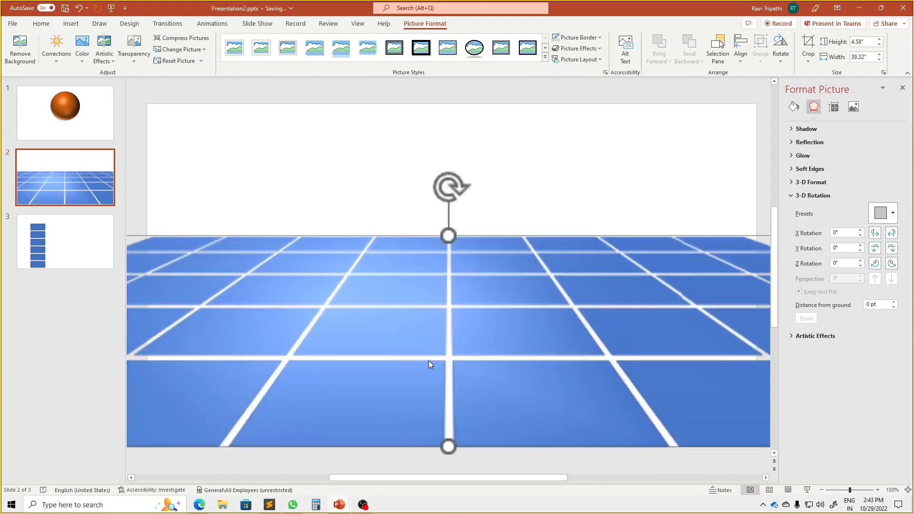
scroll(428, 361, down, 2)
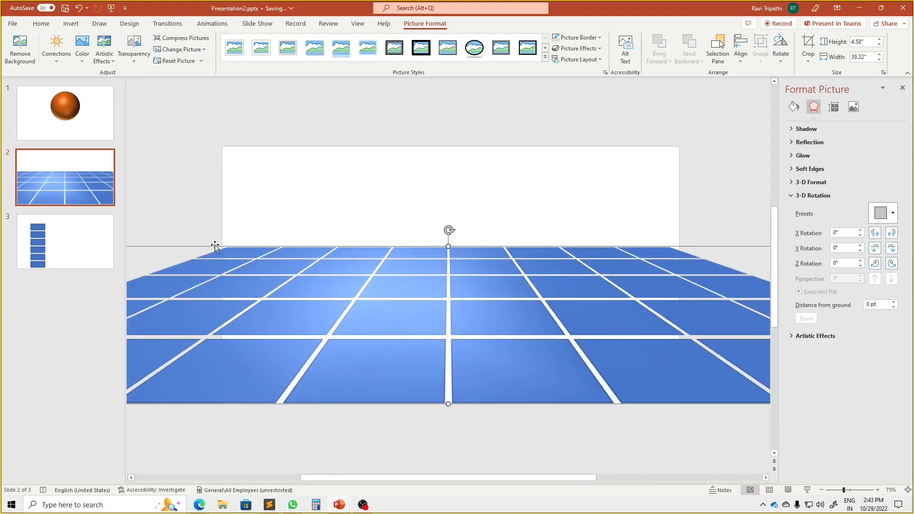
scroll(681, 238, down, 3)
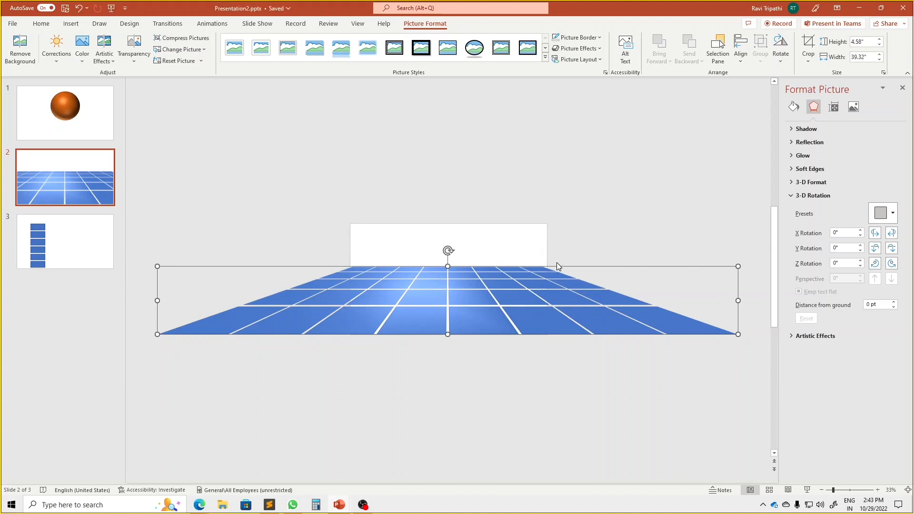
drag(449, 265, 448, 259)
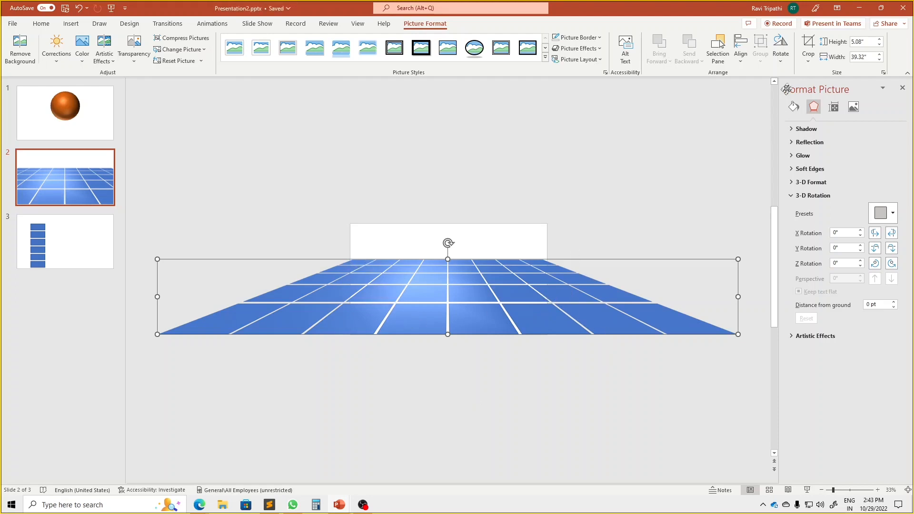
Crop both sides of the grid picture to the slide edges, leaving it about 13.33" wide
click(808, 62)
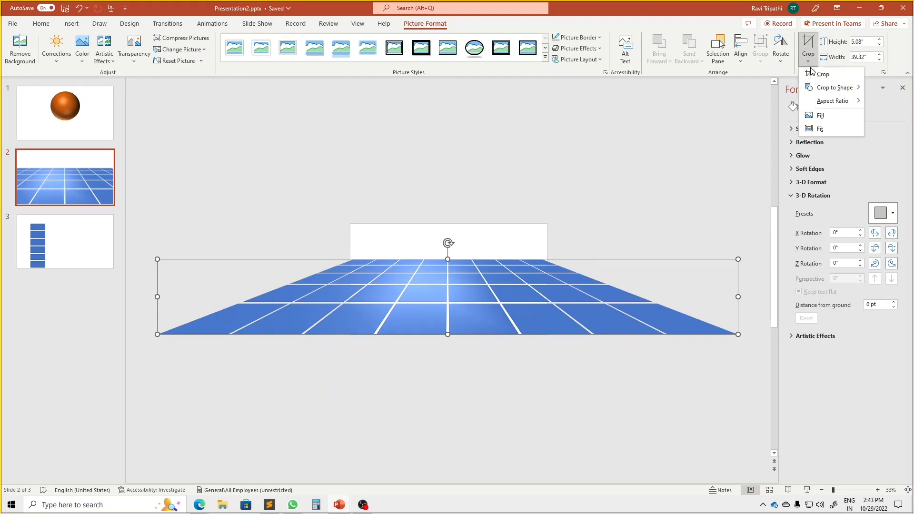
click(813, 77)
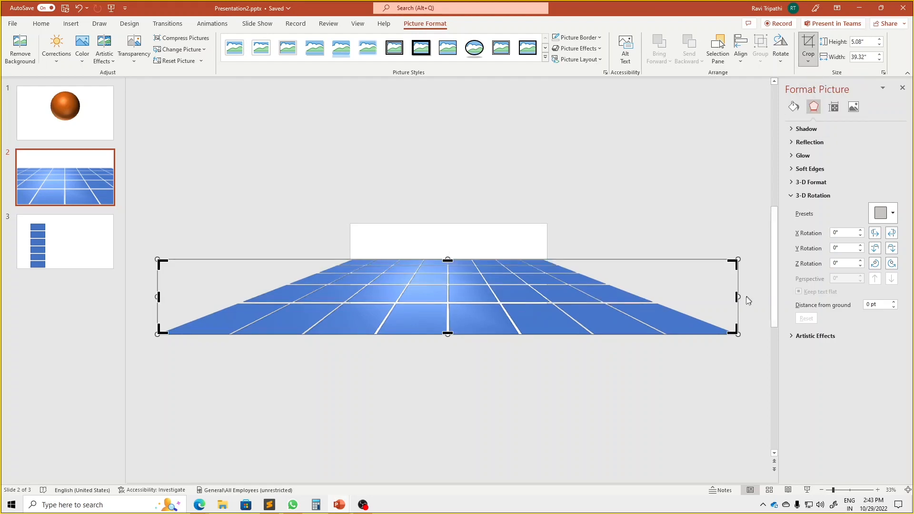
drag(737, 298, 548, 299)
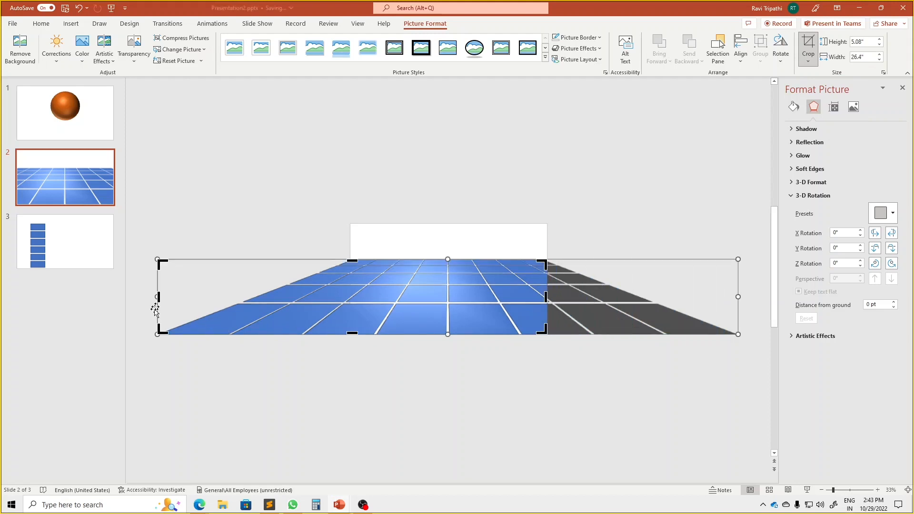
drag(159, 296, 351, 297)
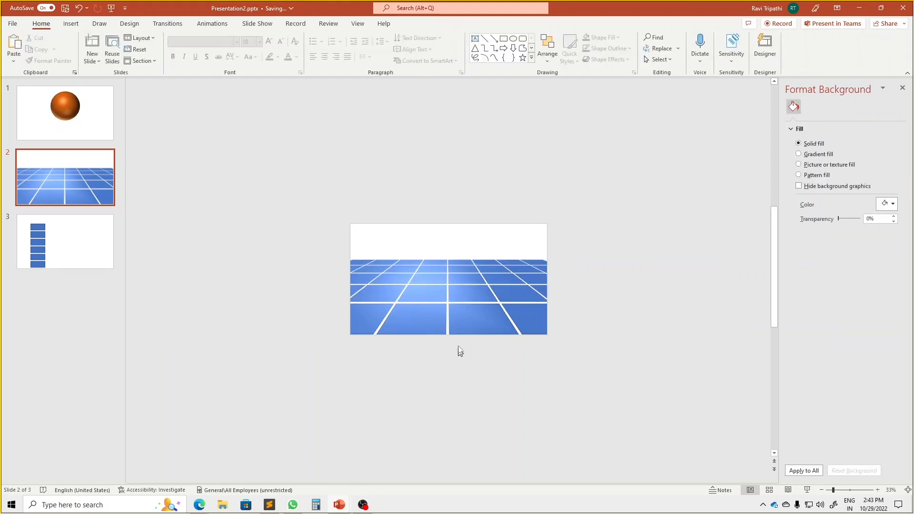
scroll(459, 326, up, 7)
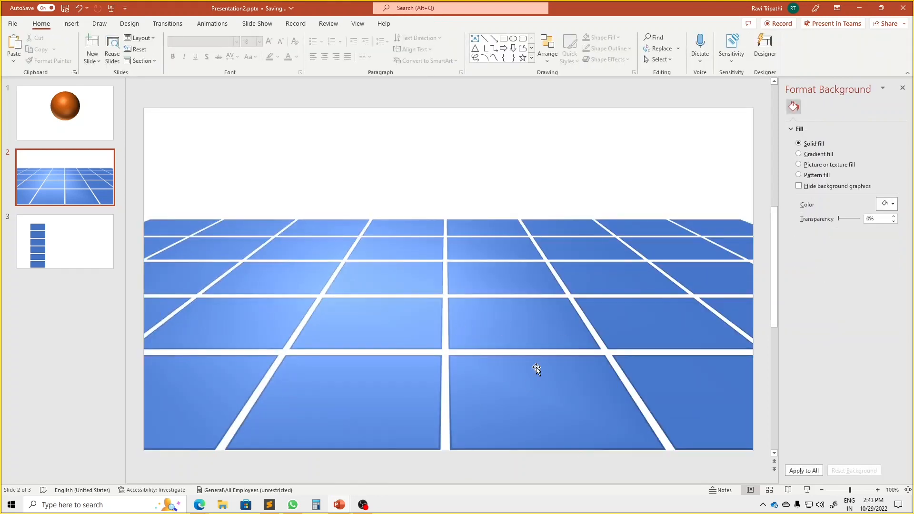
scroll(536, 367, down, 3)
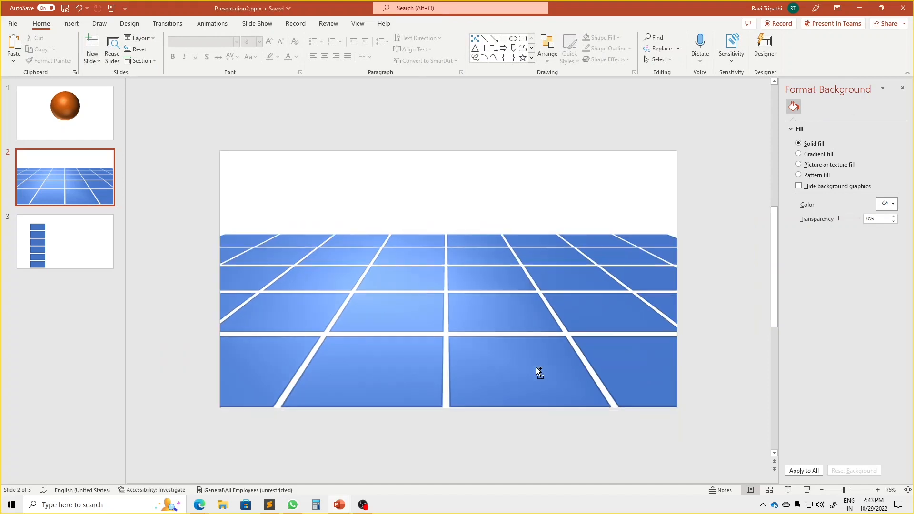
Apply a rough, cracked-surface artistic effect to the tiled floor picture
click(510, 350)
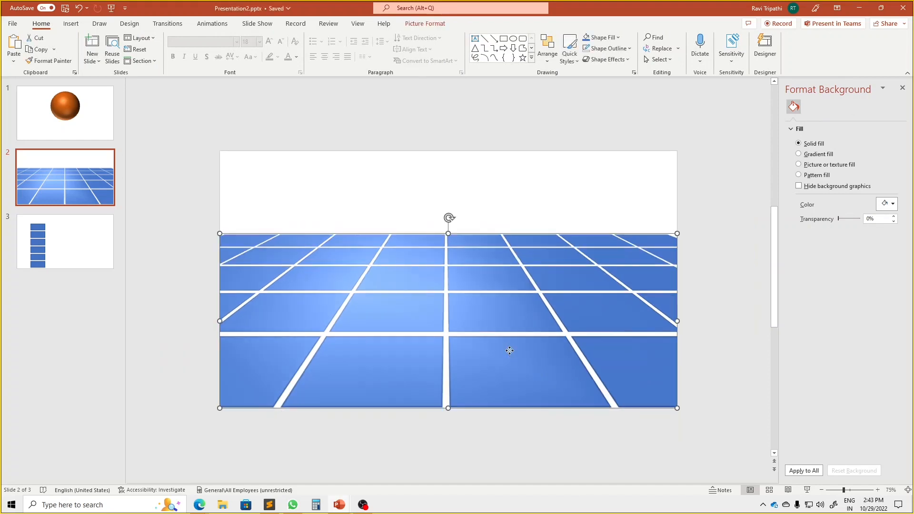
click(429, 25)
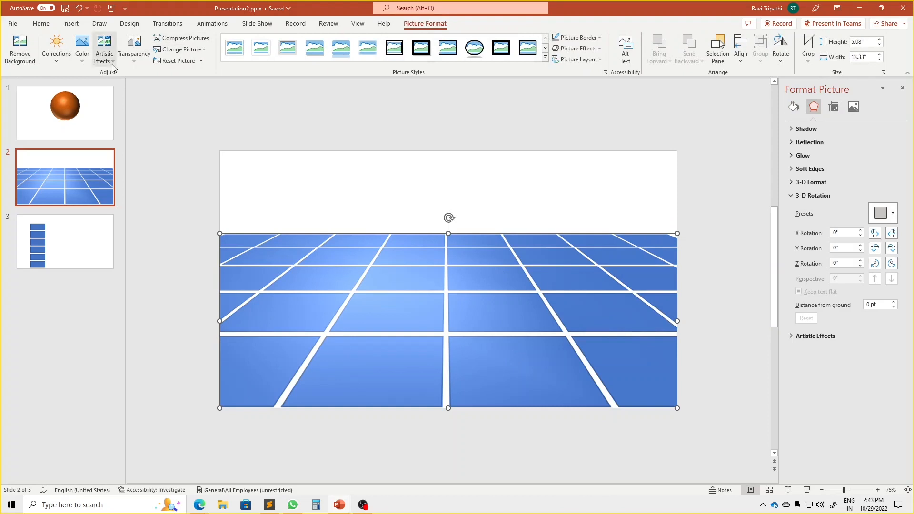
click(82, 47)
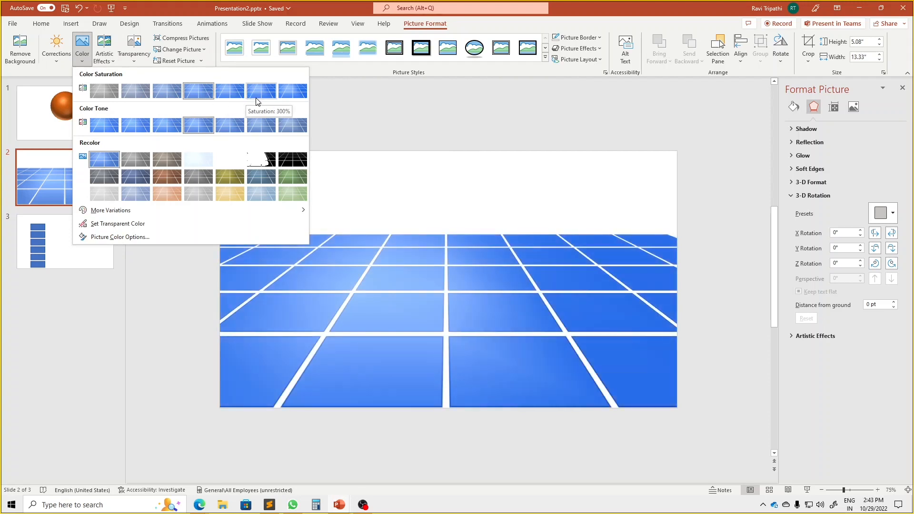
click(112, 63)
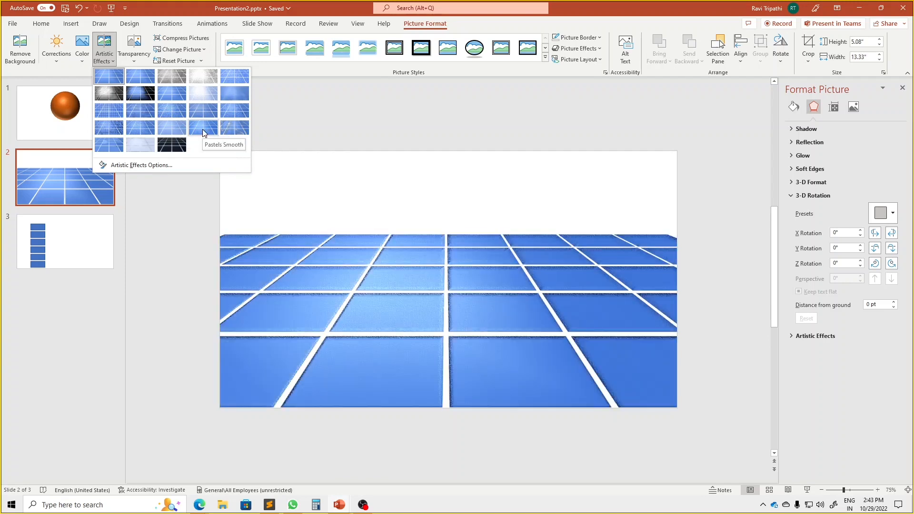
click(135, 54)
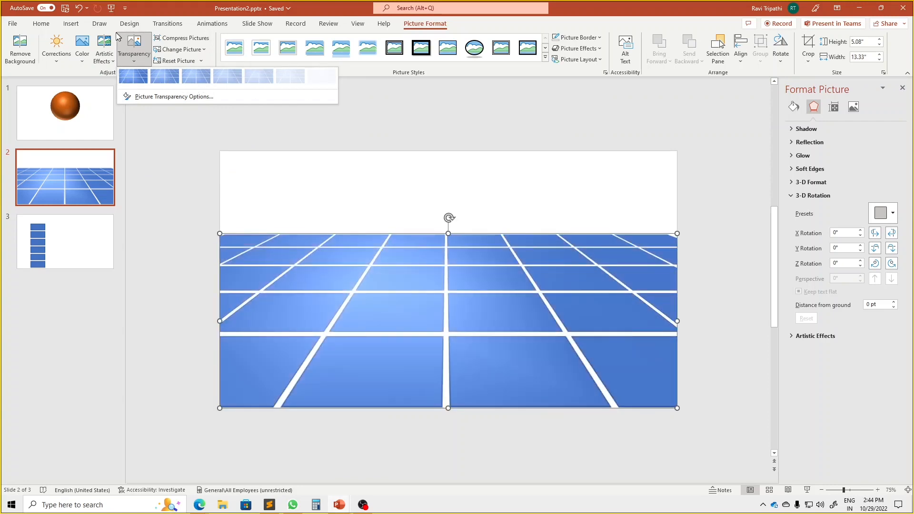
click(103, 59)
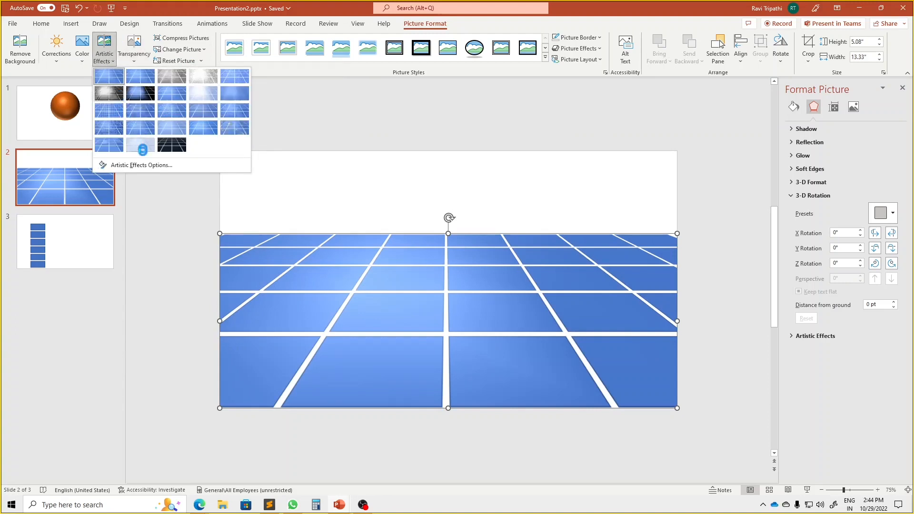
click(110, 127)
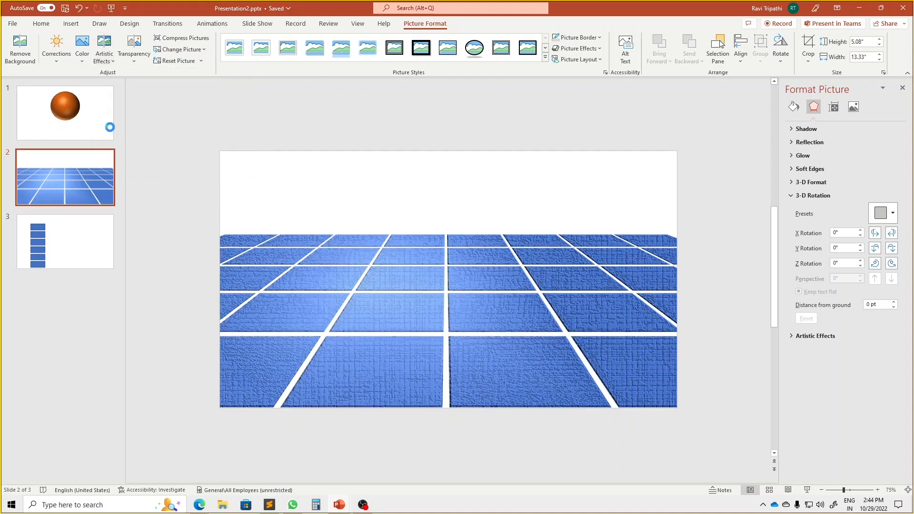
ctrl+scroll(445, 376, up, 3)
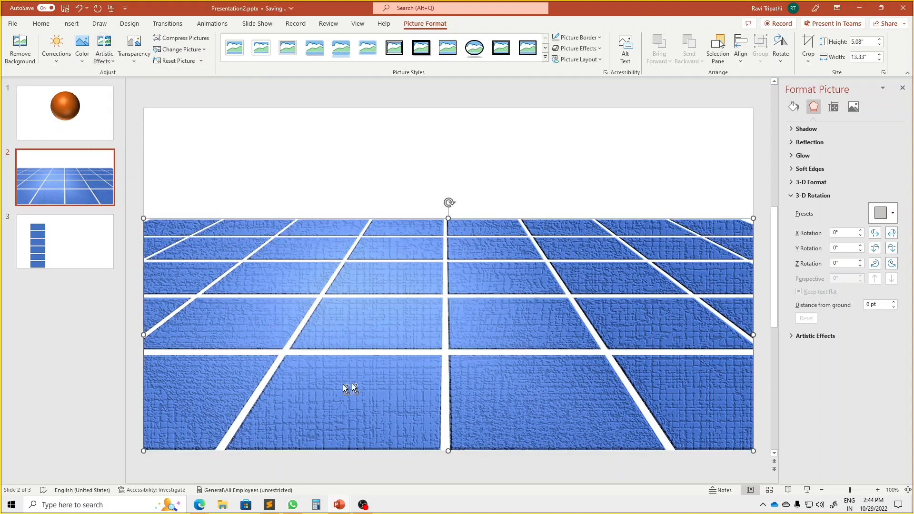
ctrl+scroll(389, 384, down, 2)
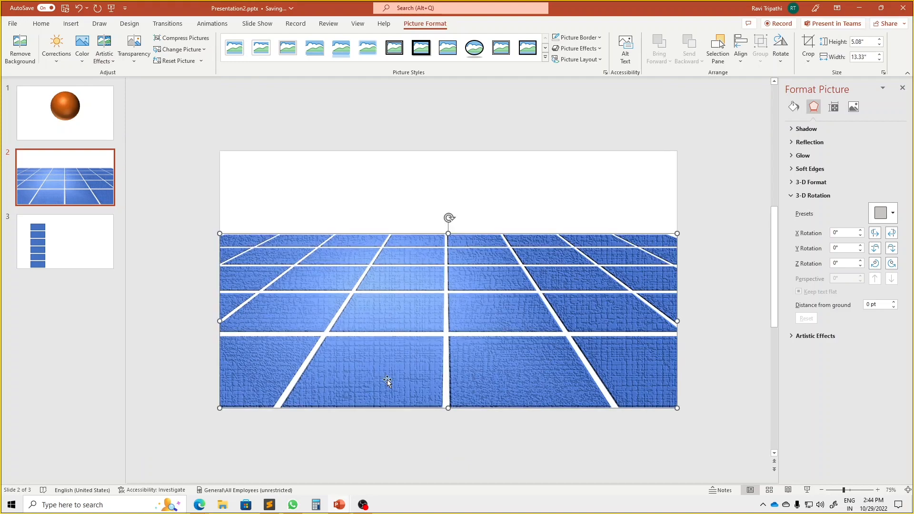
Copy the orange sphere from slide 1 to slide 2 and place it near the centre, hovering over the tiled floor
click(74, 111)
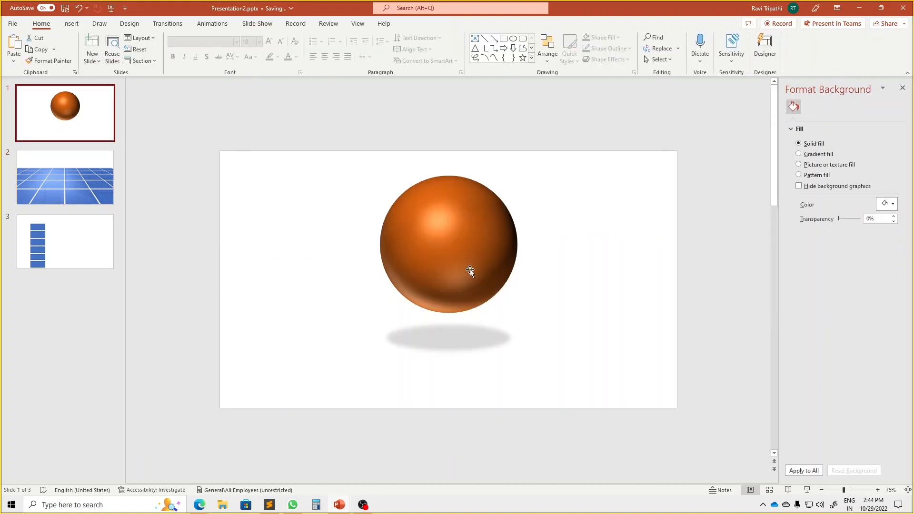
click(469, 270)
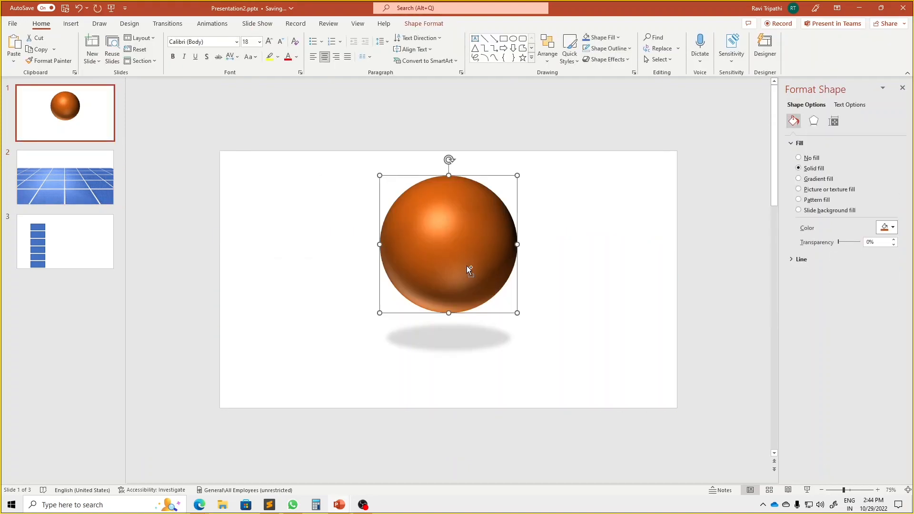
click(81, 191)
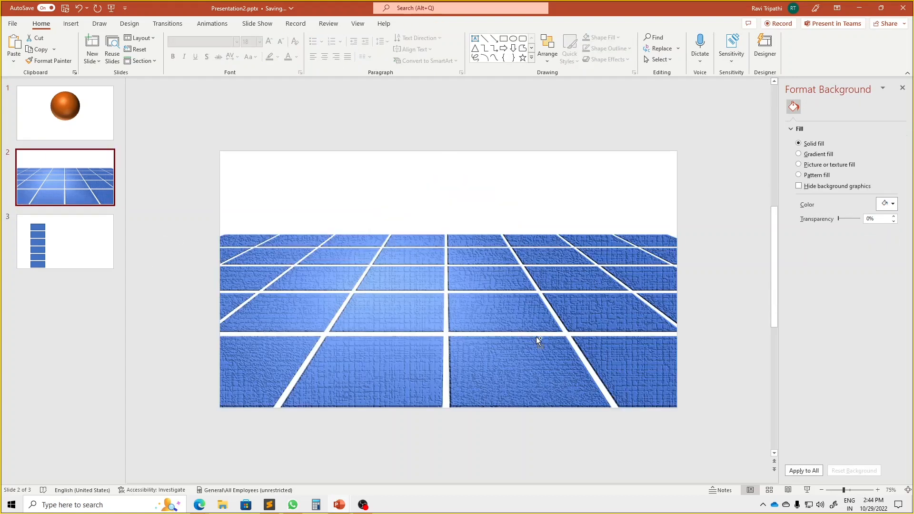
key(ctrl+v)
drag(460, 255, 454, 243)
Preview slide 2 full screen as a slide show and return to editing
click(102, 175)
key(shift+F5)
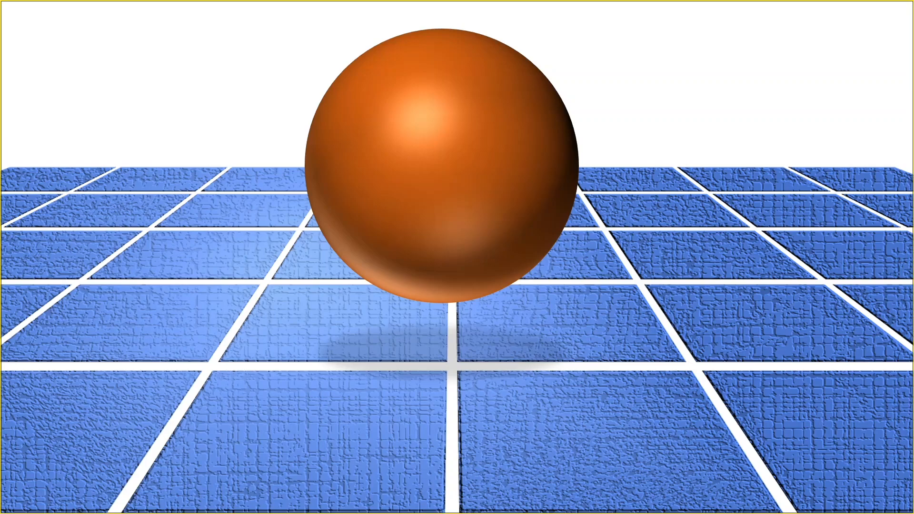
key(Escape)
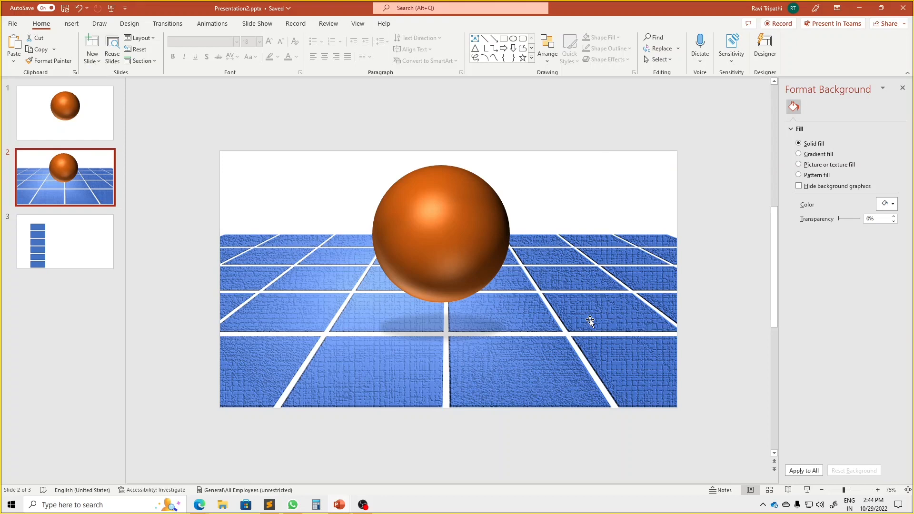
Search the stock images for "dog" and insert the photo of the black dog with the teal collar on slide 2
click(70, 25)
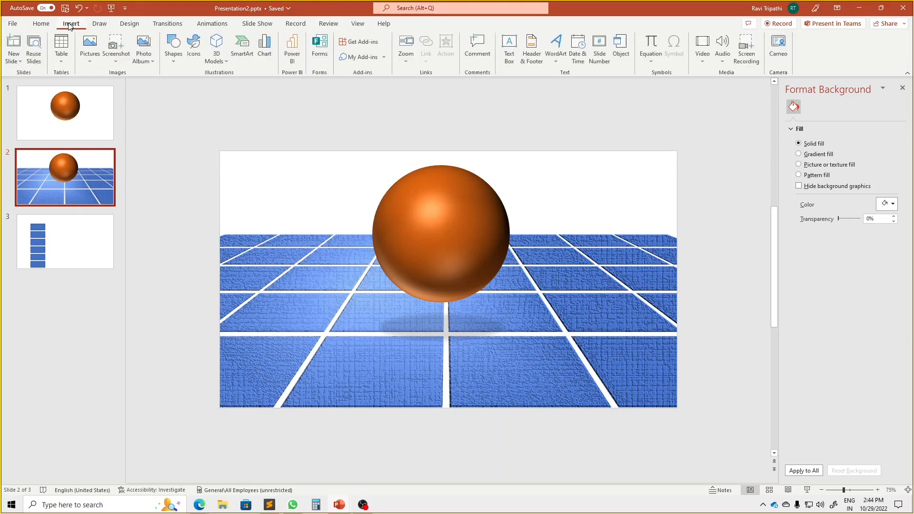
click(89, 52)
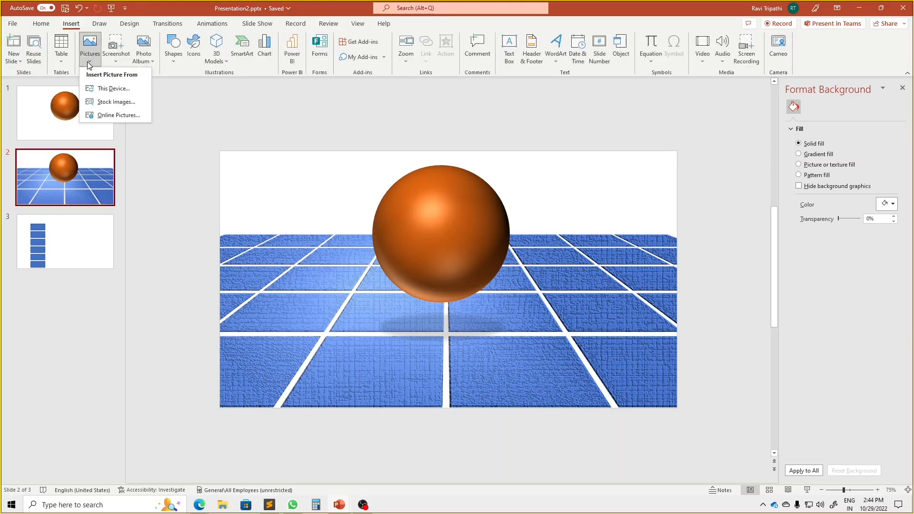
click(108, 101)
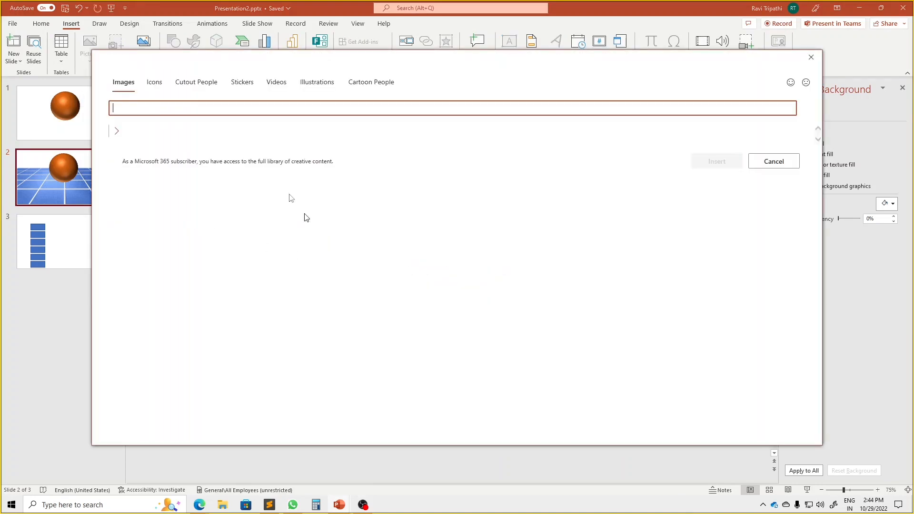
text(dog)
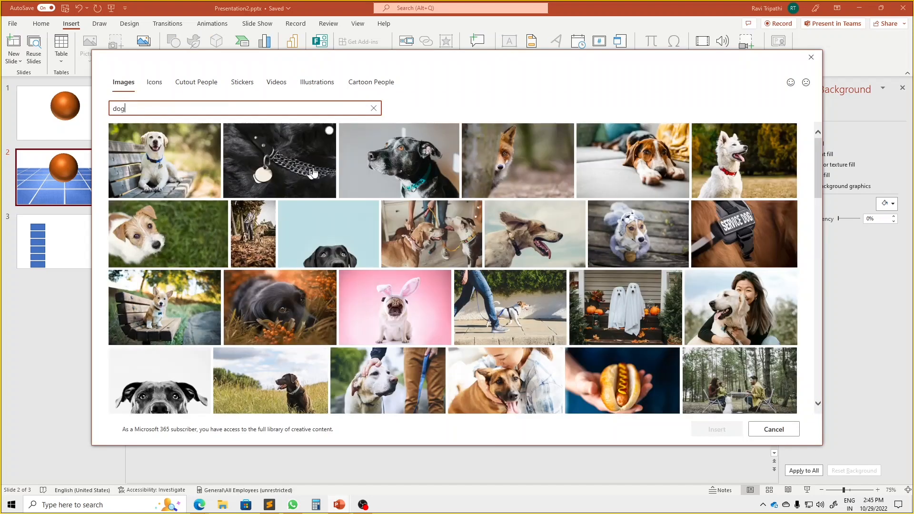
click(397, 176)
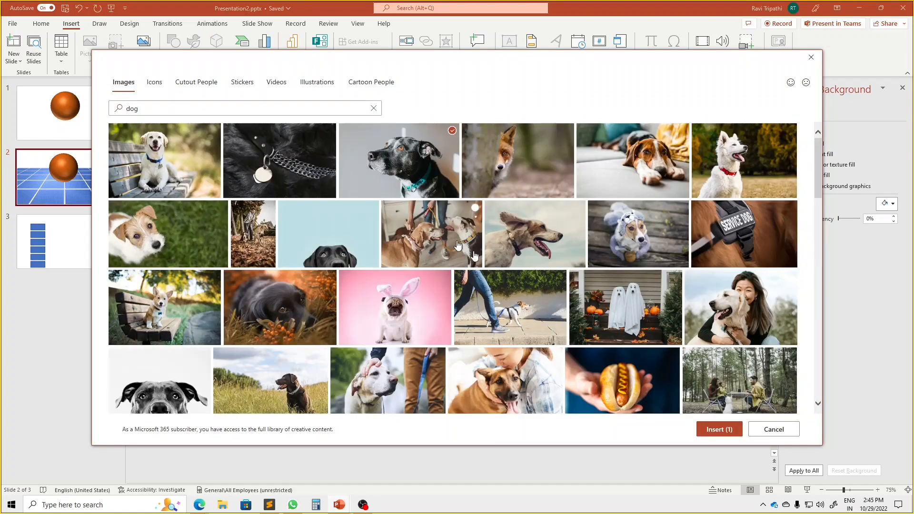
click(716, 430)
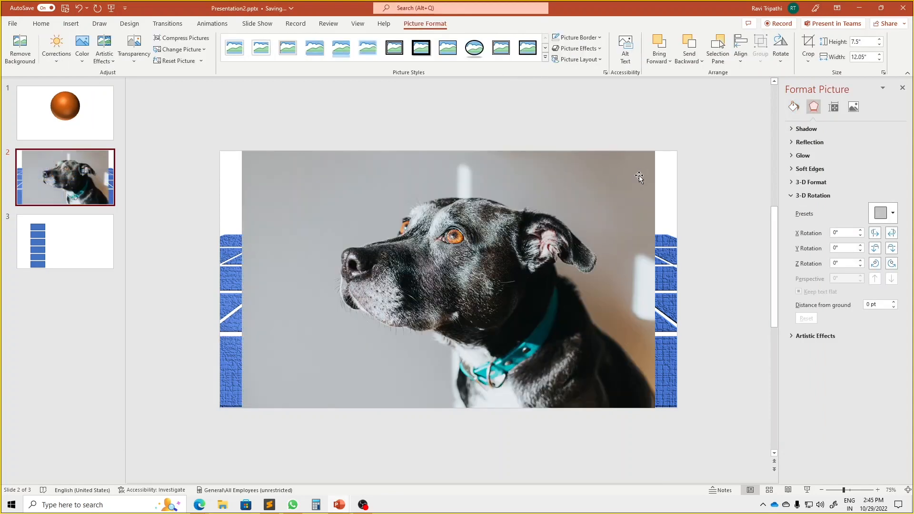
Shrink the dog photo proportionally to about 3.48" high by 5.6" wide and copy it to the clipboard
drag(655, 150, 434, 288)
right_click(364, 350)
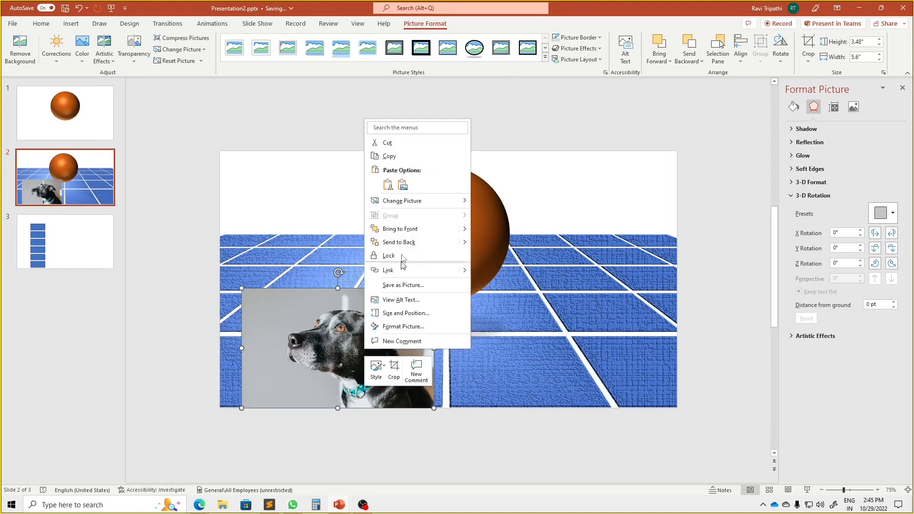
click(390, 157)
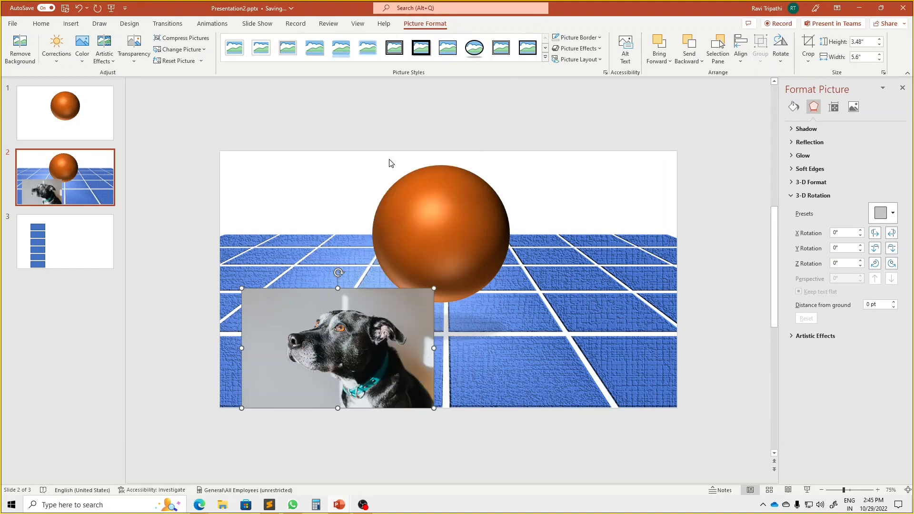
Change the tiled floor picture's fill to a picture or texture fill
click(601, 326)
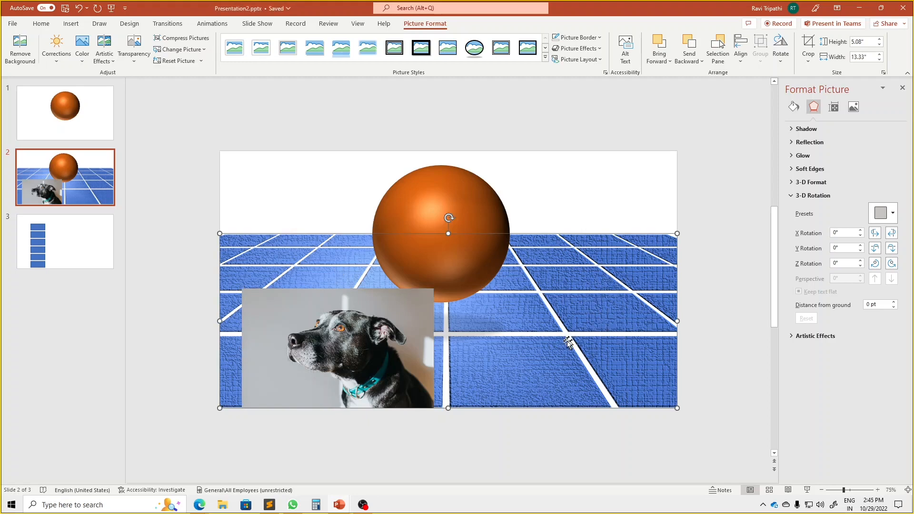
click(792, 196)
click(794, 107)
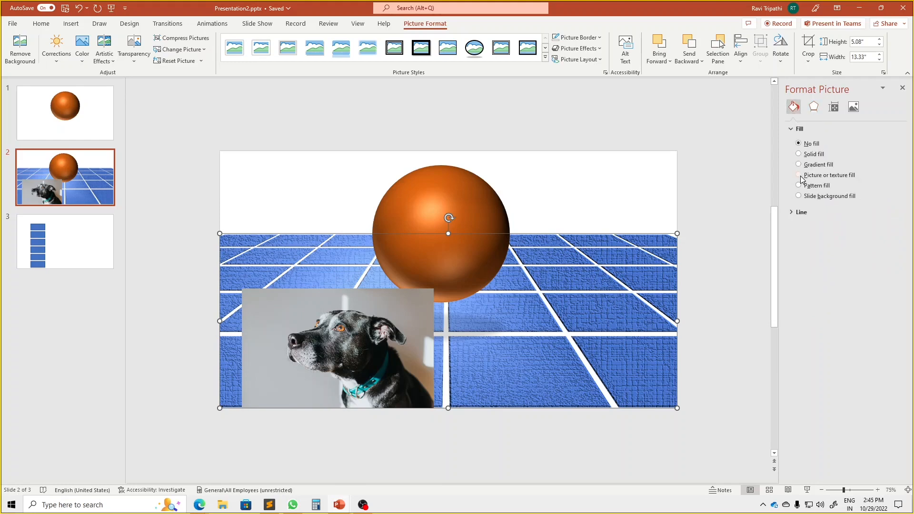
click(799, 175)
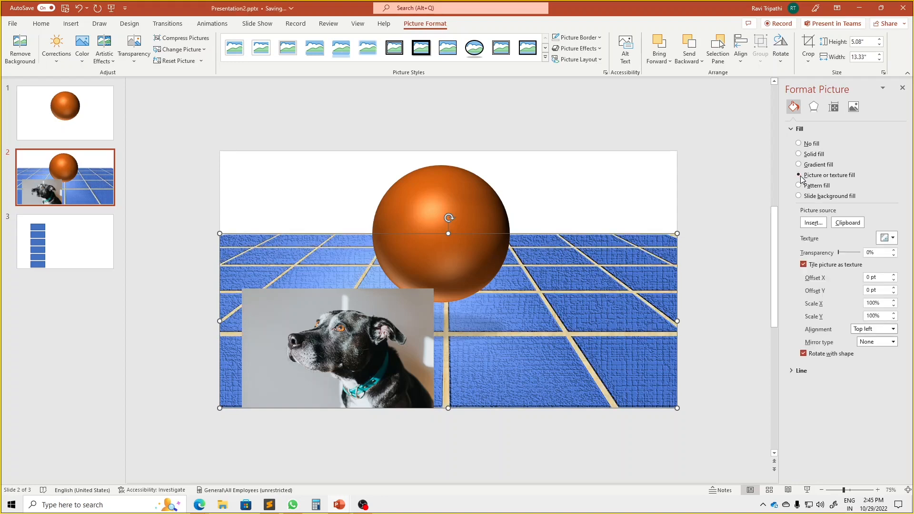
Copy the reduced dog photo to the clipboard again and return to the tiled floor picture
right_click(383, 354)
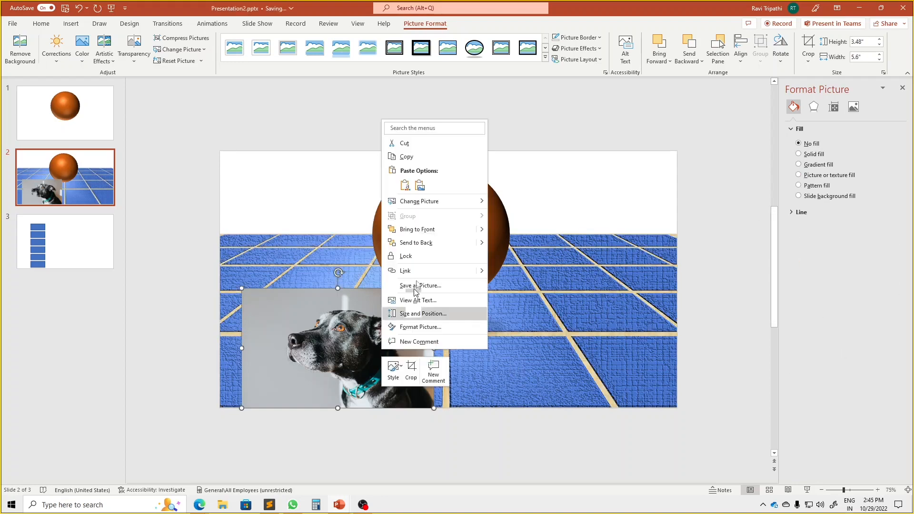
click(436, 158)
click(644, 320)
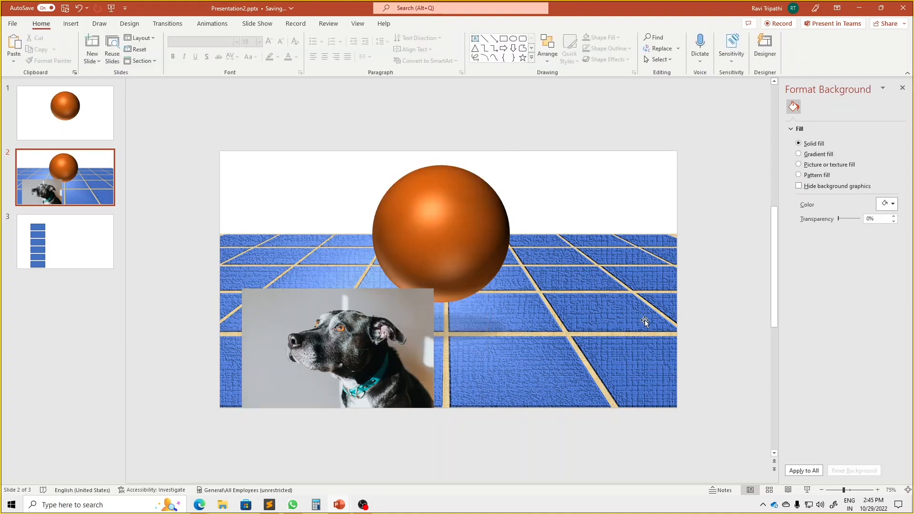